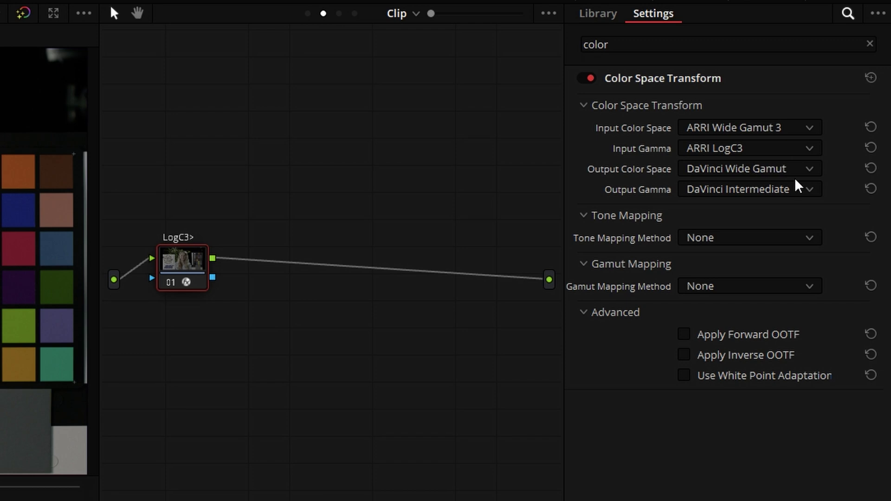
Switch the node graph from Clip to Timeline, then to the Group Post-Clip stage
{"action": "left_click", "coordinate": [355, 14]}
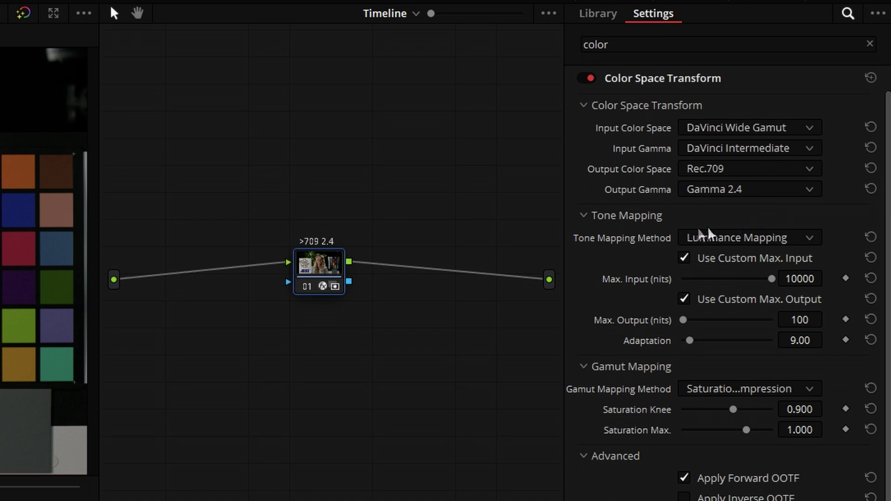
{"action": "left_click", "coordinate": [416, 16]}
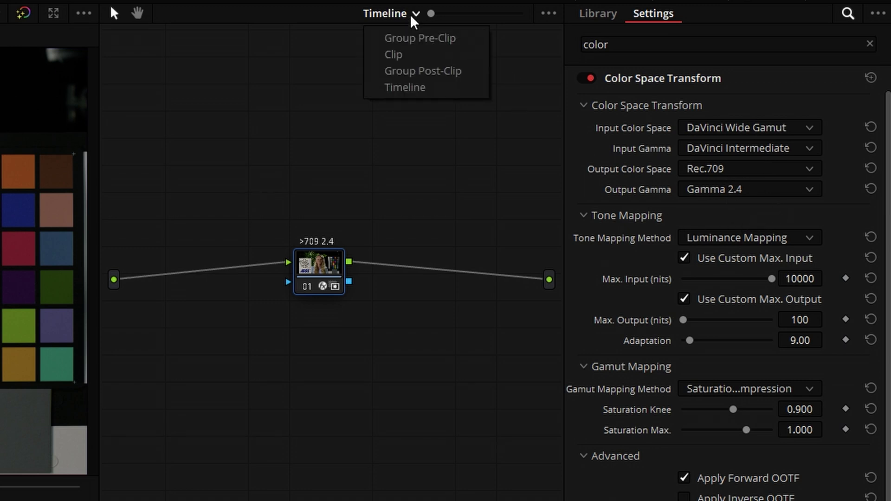
{"action": "left_click", "coordinate": [420, 71]}
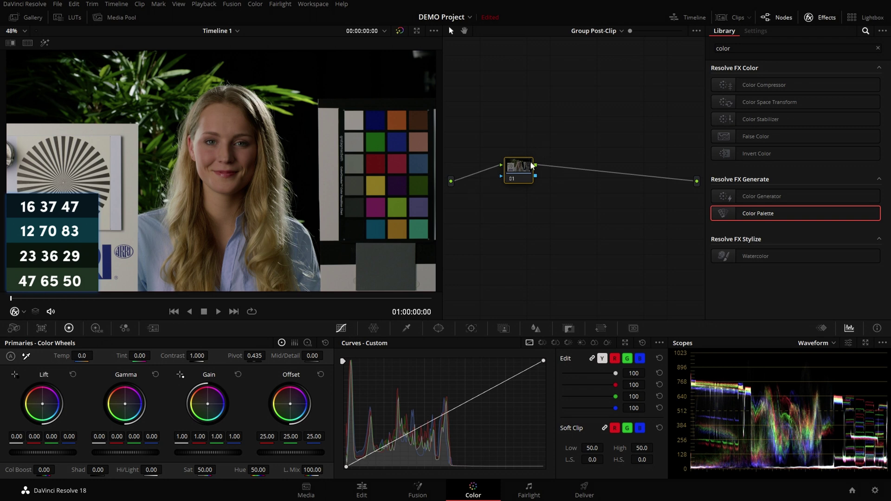
Search the Effects Library for 'dc', apply DCTL to node 01, and load KH Palette Matcher v1.2
{"action": "left_click_drag", "start_coordinate": [532, 166], "coordinate": [521, 161]}
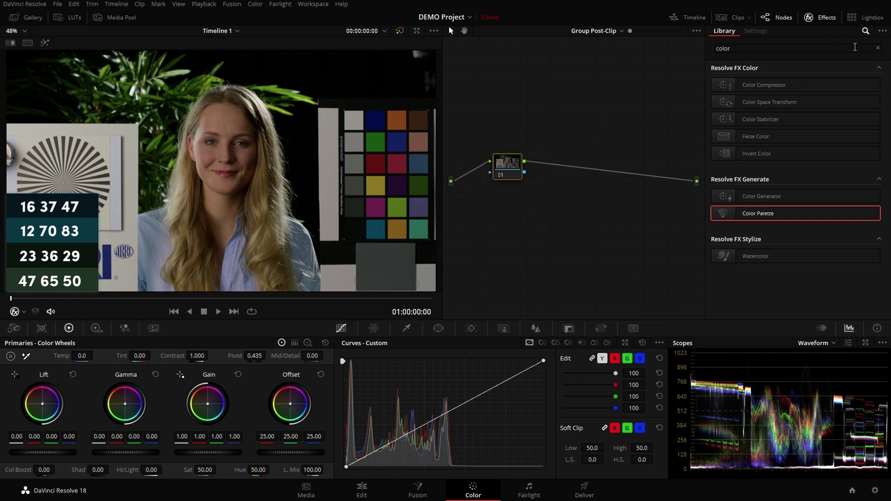
{"action": "left_click", "coordinate": [855, 47]}
{"action": "key", "text": "ctrl+a"}
{"action": "type", "text": "dc"}
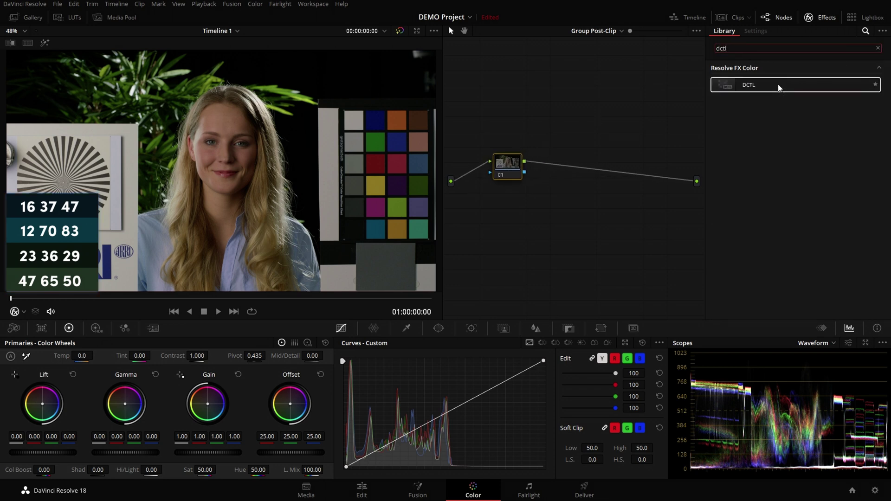
{"action": "left_click_drag", "start_coordinate": [778, 87], "coordinate": [498, 167]}
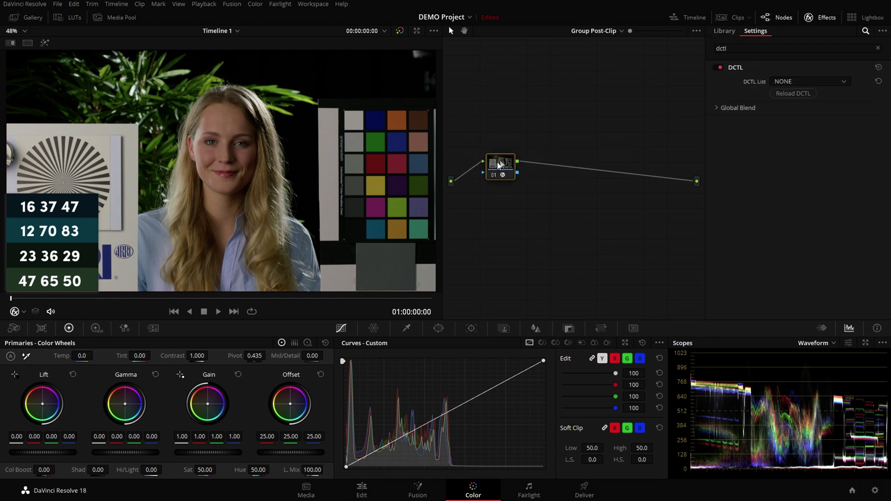
{"action": "left_click", "coordinate": [791, 82]}
{"action": "scroll", "coordinate": [808, 120], "scroll_direction": "down", "scroll_amount": 3}
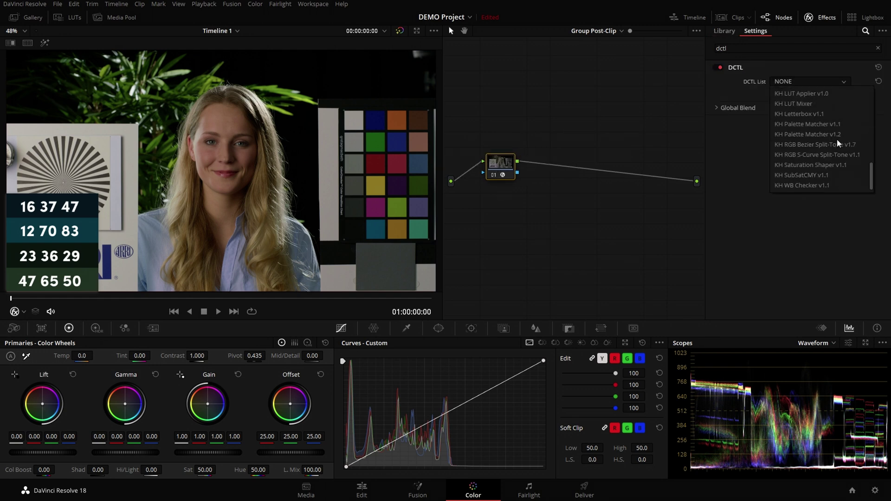
{"action": "left_click", "coordinate": [819, 139]}
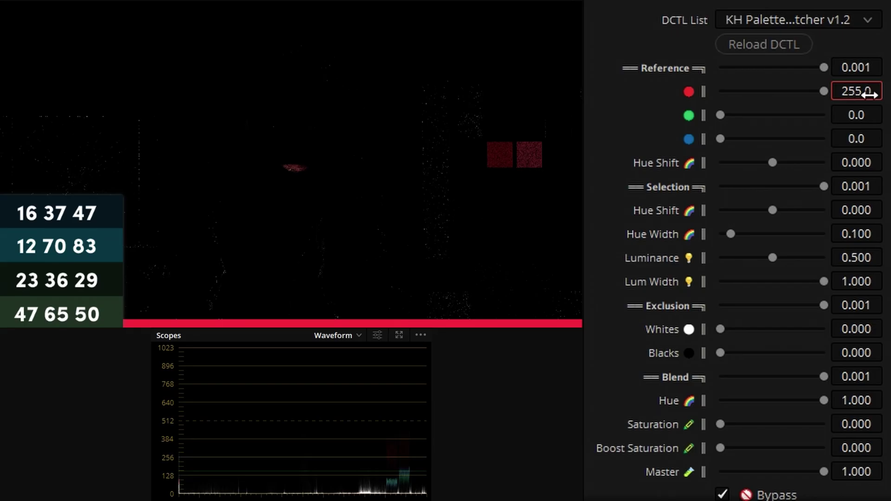
Set the matcher's reference colour to red 16, green 37, blue 47
{"action": "left_click", "coordinate": [869, 94]}
{"action": "type", "text": "16"}
{"action": "key", "text": "Return"}
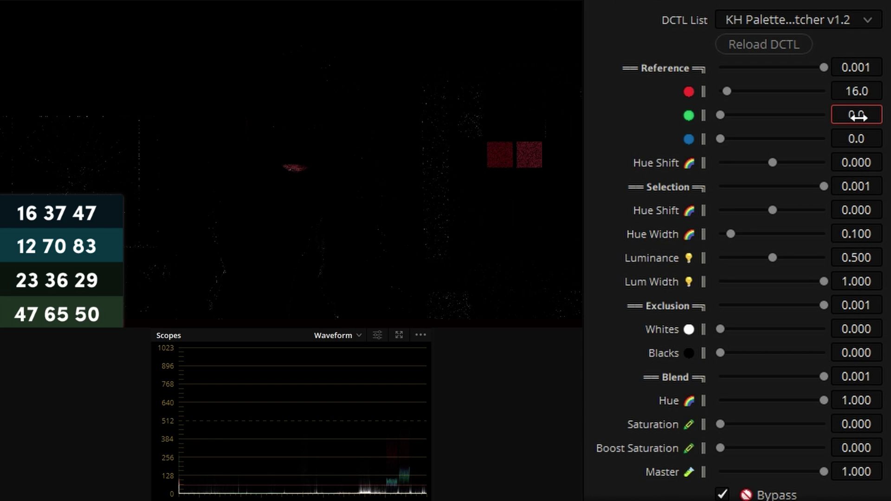
{"action": "left_click", "coordinate": [858, 117]}
{"action": "type", "text": "37"}
{"action": "key", "text": "Return"}
{"action": "left_click", "coordinate": [857, 137]}
{"action": "type", "text": "47"}
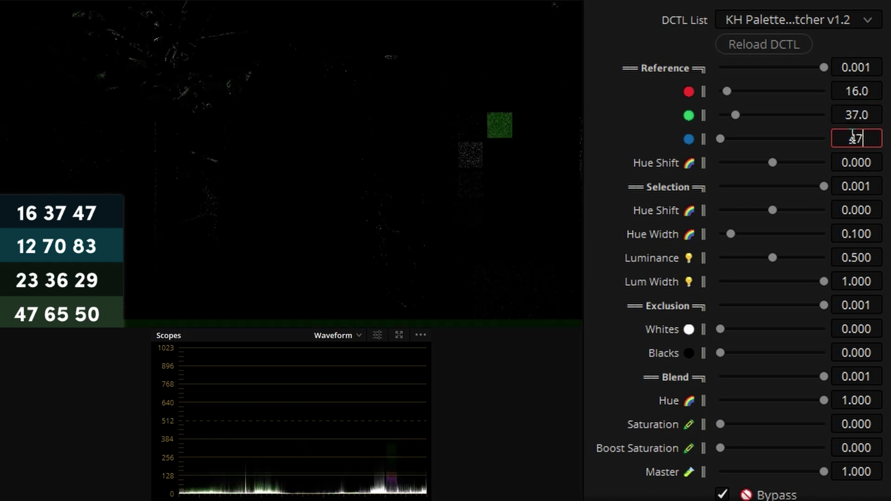
{"action": "key", "text": "Return"}
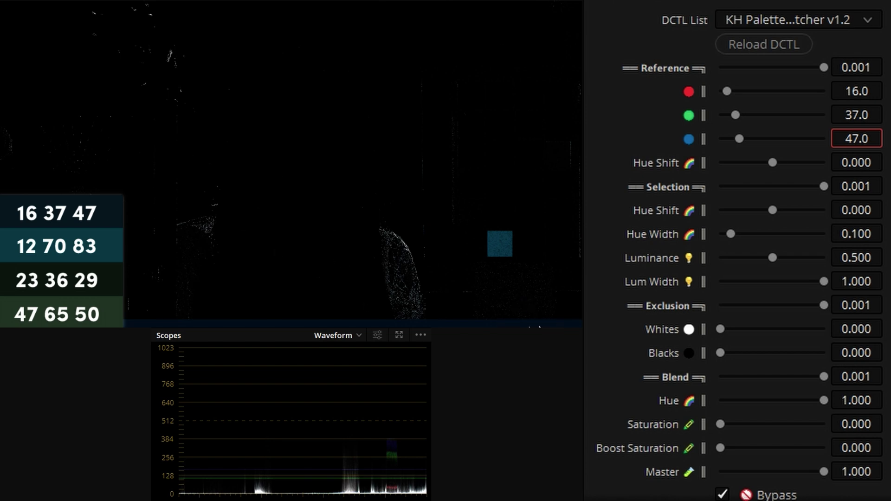
Toggle Highlight Selection off and back on to compare the isolated dark blue patch
{"action": "scroll", "coordinate": [759, 389], "scroll_direction": "down", "scroll_amount": 3}
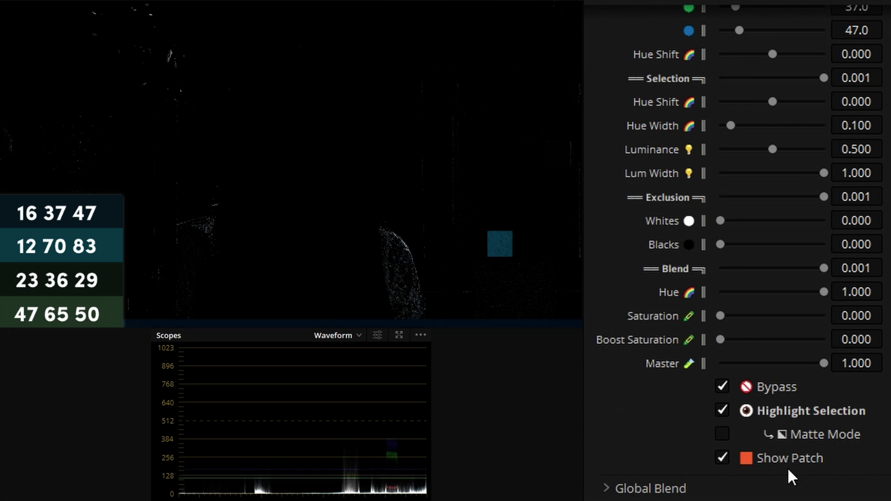
{"action": "scroll", "coordinate": [787, 467], "scroll_direction": "up", "scroll_amount": 2}
{"action": "scroll", "coordinate": [787, 467], "scroll_direction": "down", "scroll_amount": 2}
{"action": "left_click", "coordinate": [783, 409]}
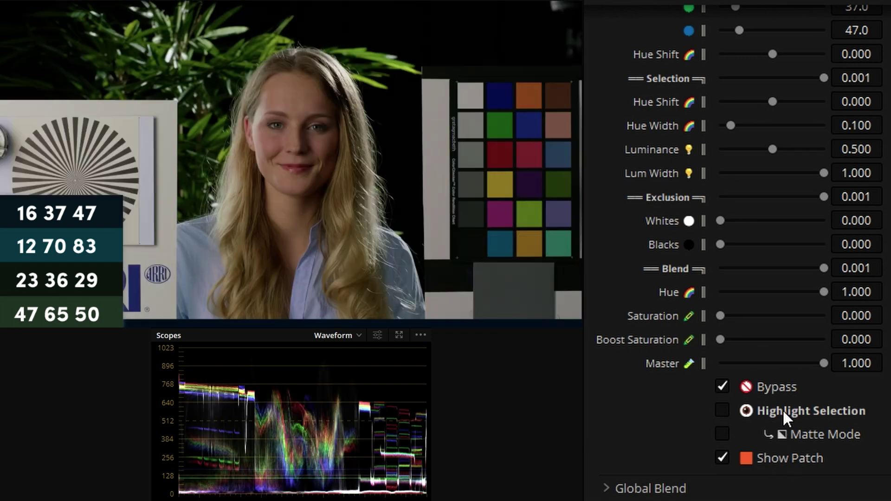
{"action": "left_click", "coordinate": [783, 409]}
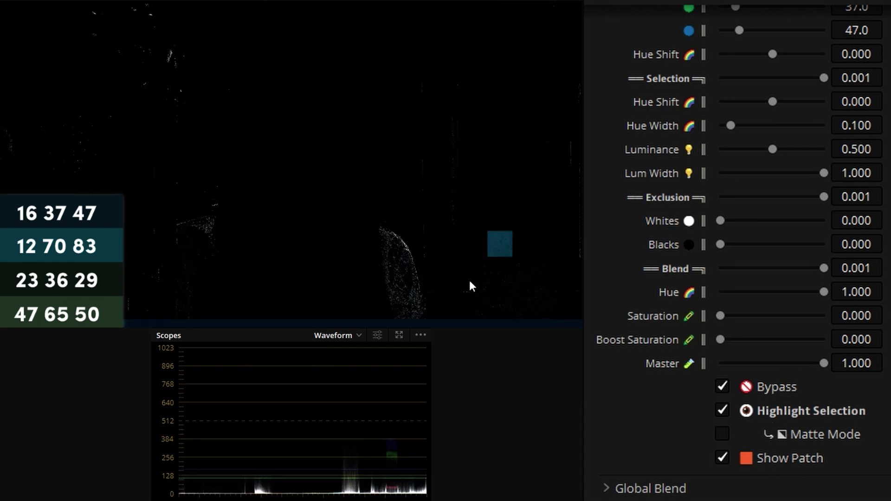
Tune the selection to Hue Shift 0.070, Hue Width 0.202, Luminance 0.000, Lum Width 0.340
{"action": "scroll", "coordinate": [689, 420], "scroll_direction": "up", "scroll_amount": 3}
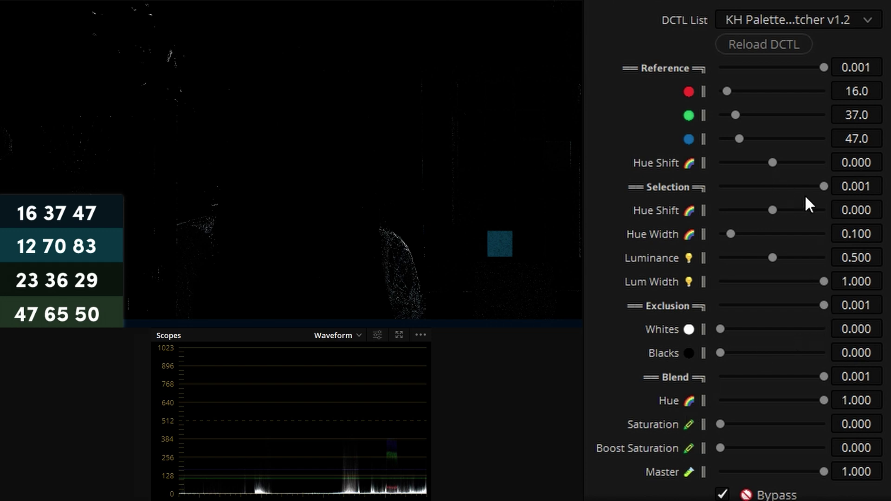
{"action": "left_click_drag", "start_coordinate": [860, 214], "coordinate": [887, 208]}
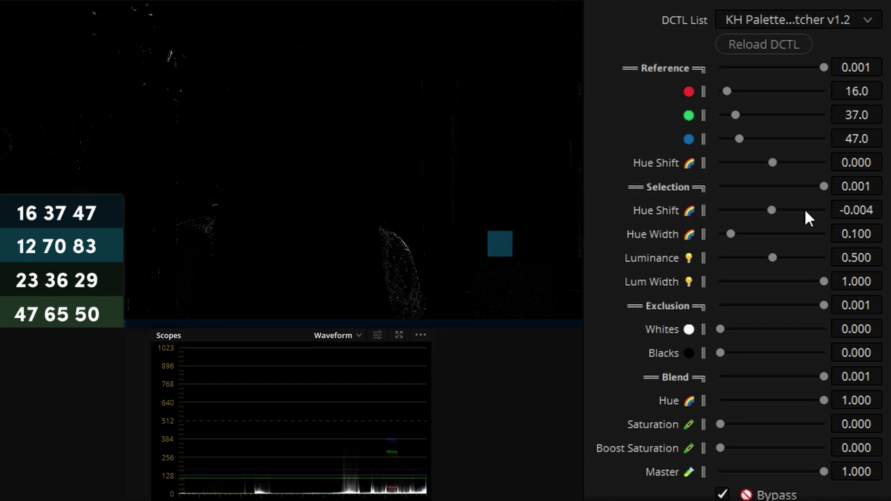
{"action": "left_click_drag", "start_coordinate": [854, 210], "coordinate": [888, 231]}
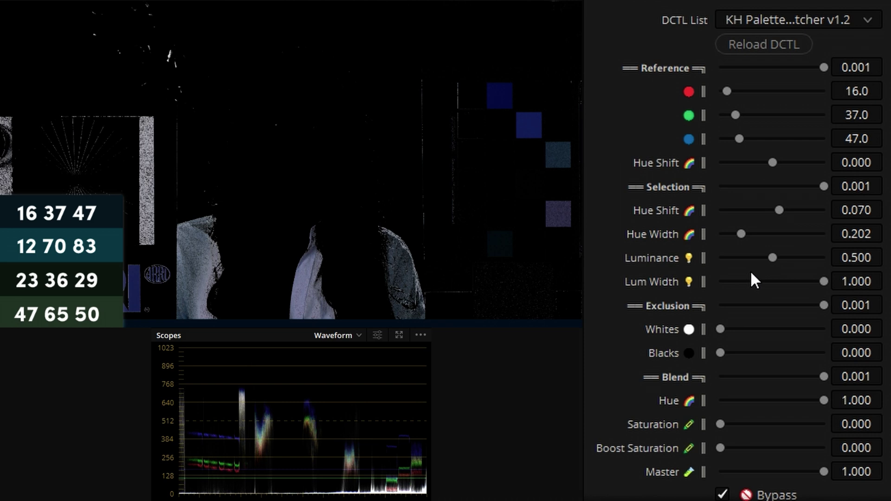
{"action": "left_click_drag", "start_coordinate": [774, 259], "coordinate": [708, 258]}
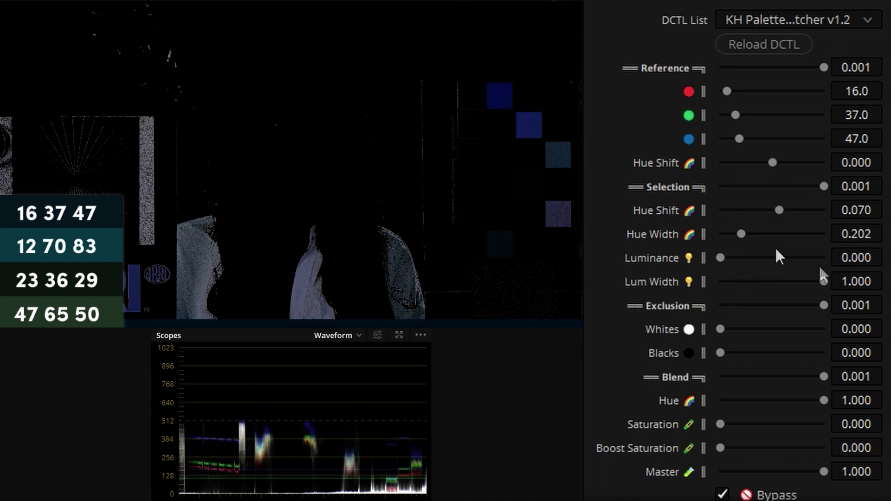
{"action": "left_click_drag", "start_coordinate": [824, 282], "coordinate": [755, 280]}
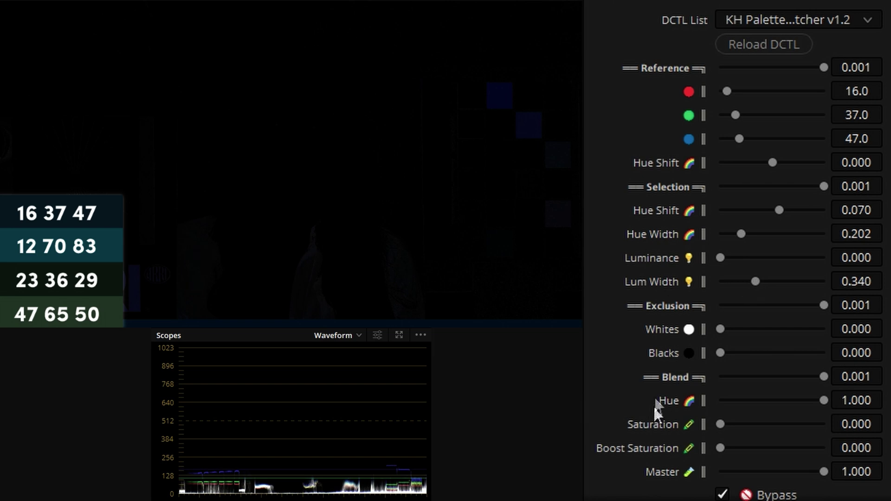
Using the Matte Mode preview, set exclusion Whites 0.835 and Blacks 0.275, then turn Matte Mode off
{"action": "scroll", "coordinate": [654, 404], "scroll_direction": "down", "scroll_amount": 3}
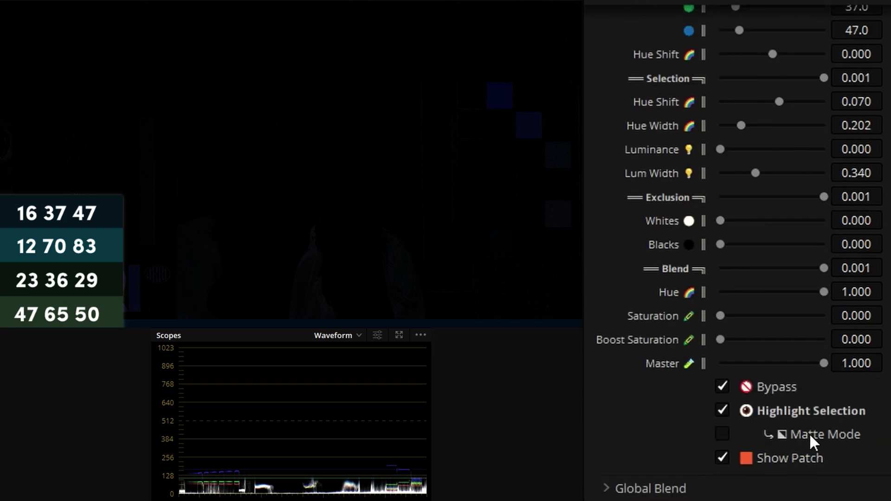
{"action": "left_click", "coordinate": [836, 433]}
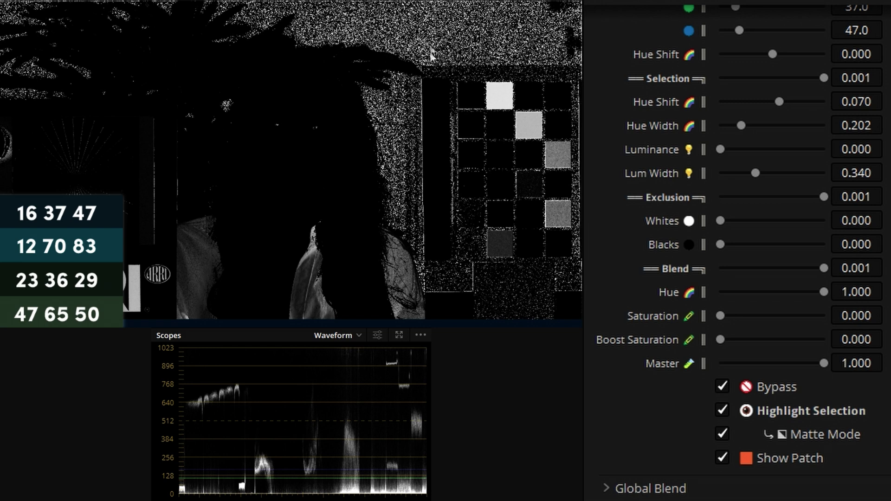
{"action": "left_click", "coordinate": [778, 431]}
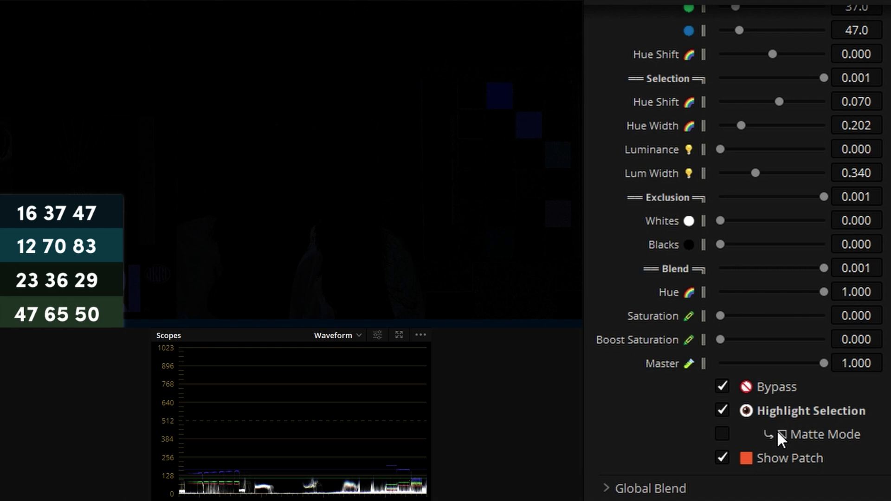
{"action": "left_click", "coordinate": [777, 430]}
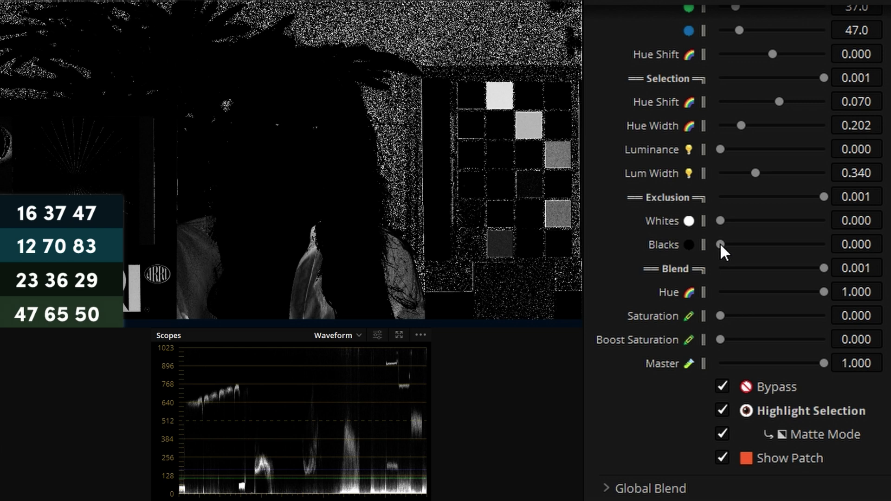
{"action": "left_click_drag", "start_coordinate": [720, 243], "coordinate": [806, 222]}
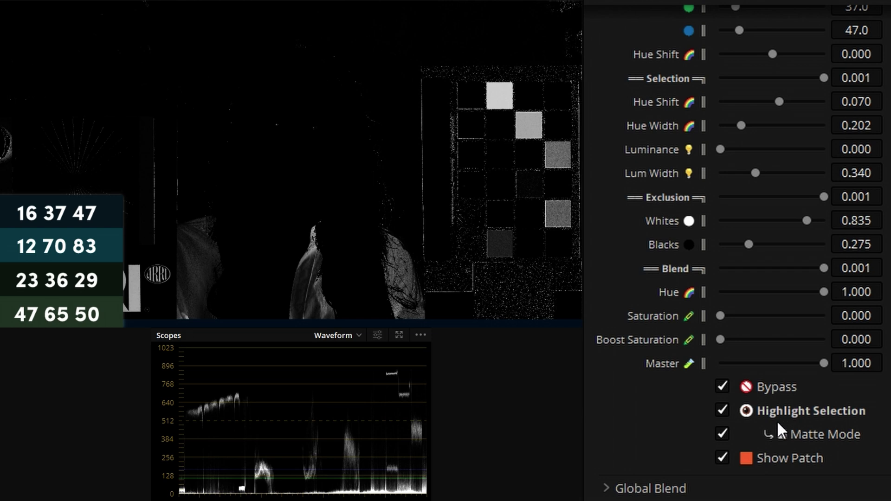
{"action": "left_click", "coordinate": [786, 431]}
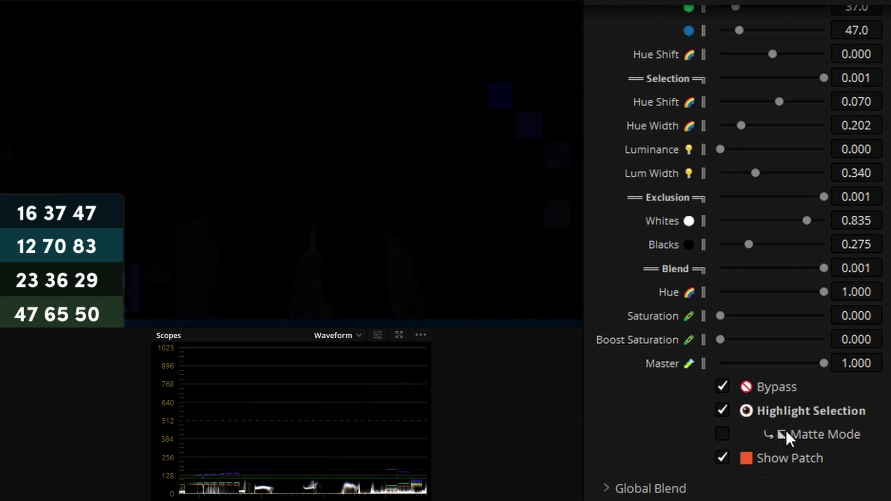
Turn off Highlight Selection and Bypass so the palette matcher shows in full colour
{"action": "left_click", "coordinate": [786, 413]}
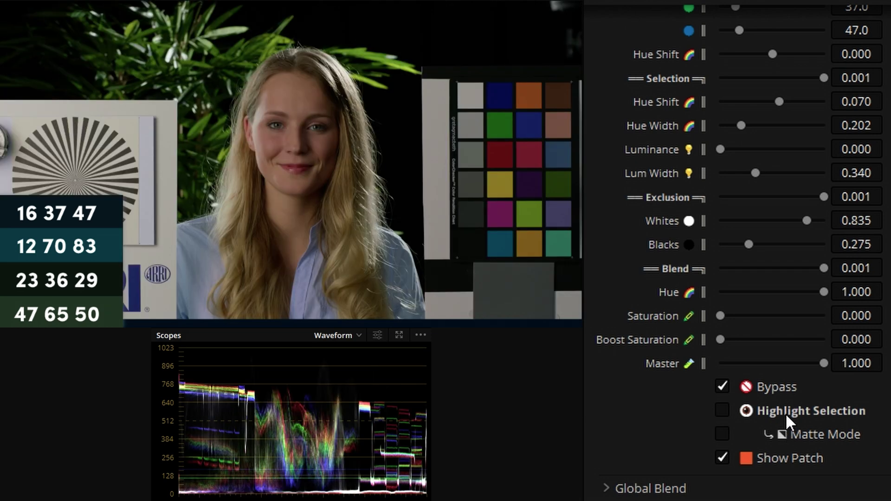
{"action": "left_click", "coordinate": [777, 388]}
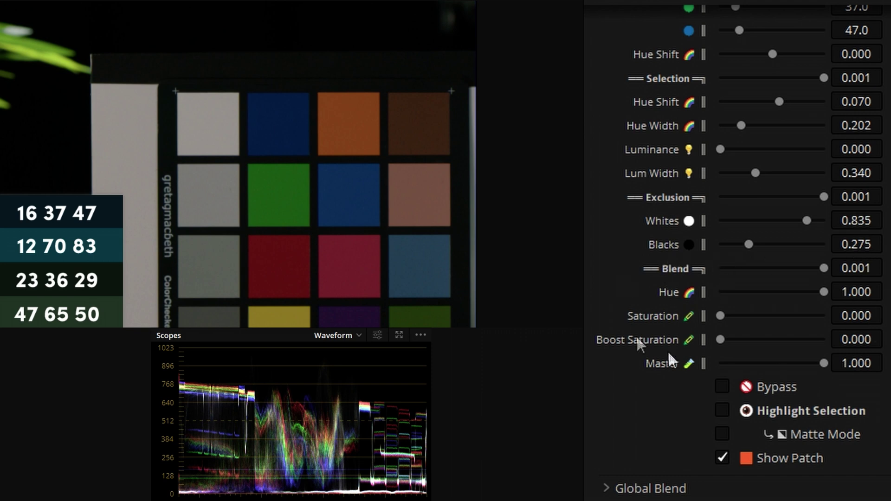
Try various hue and saturation blends, settle on Saturation 0.669, and hide the reference patch
{"action": "mouse_move", "coordinate": [820, 291]}
{"action": "left_mouse_down"}
{"action": "mouse_move", "coordinate": [774, 290]}
{"action": "mouse_move", "coordinate": [842, 289]}
{"action": "mouse_move", "coordinate": [741, 288]}
{"action": "mouse_move", "coordinate": [812, 293]}
{"action": "left_mouse_up"}
{"action": "left_click_drag", "start_coordinate": [720, 311], "coordinate": [792, 310]}
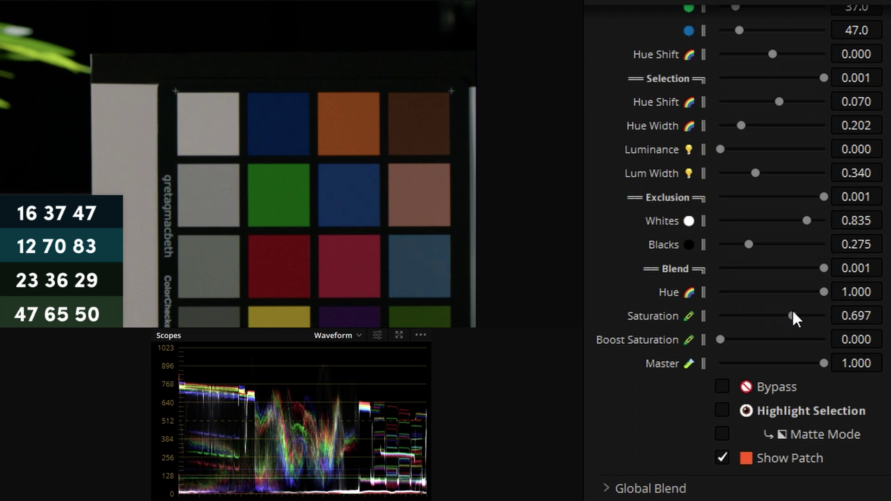
{"action": "left_click_drag", "start_coordinate": [792, 309], "coordinate": [716, 313]}
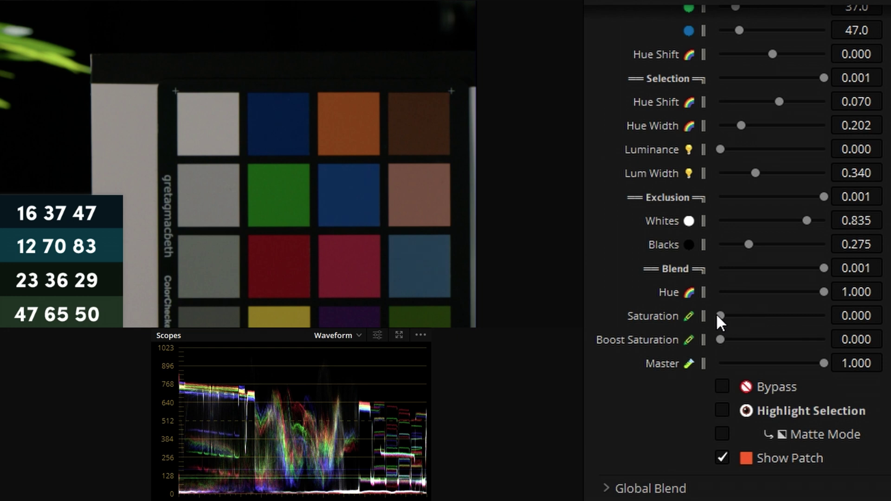
{"action": "left_click_drag", "start_coordinate": [718, 314], "coordinate": [859, 312]}
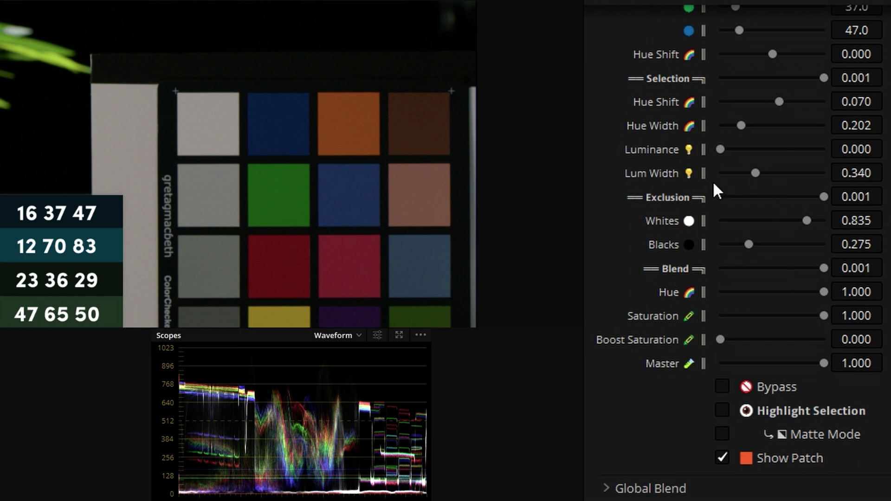
{"action": "left_click_drag", "start_coordinate": [821, 314], "coordinate": [790, 307]}
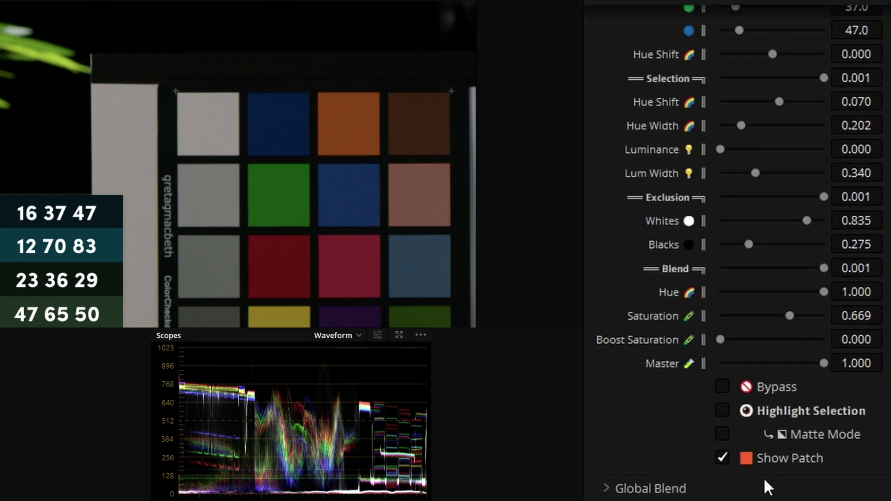
{"action": "left_click", "coordinate": [773, 460]}
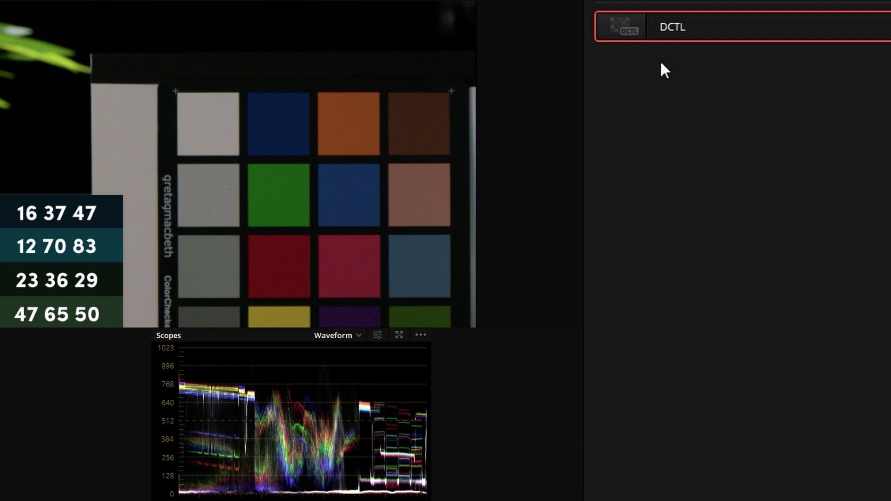
Choose KH Palette Matcher v1.2 in the DCTL List
{"action": "scroll", "coordinate": [738, 251], "scroll_direction": "down", "scroll_amount": 3}
{"action": "scroll", "coordinate": [734, 98], "scroll_direction": "down", "scroll_amount": 2}
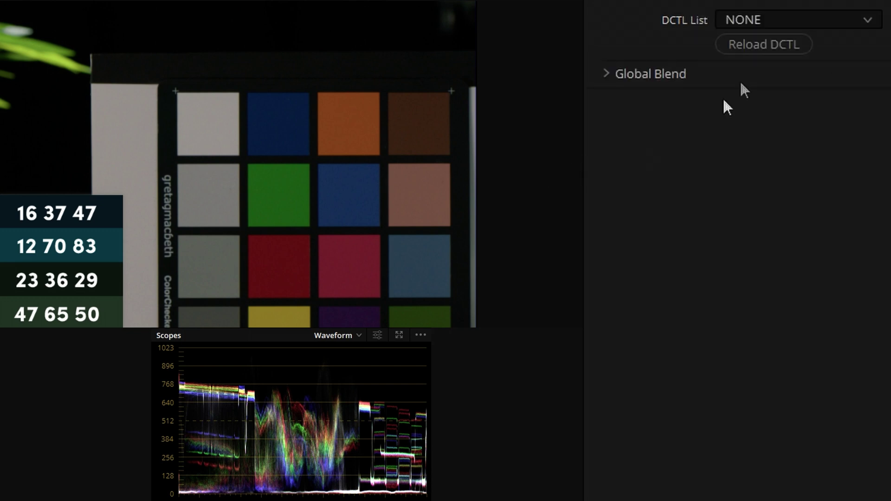
{"action": "left_click", "coordinate": [780, 19]}
{"action": "scroll", "coordinate": [829, 150], "scroll_direction": "down", "scroll_amount": 5}
{"action": "left_click", "coordinate": [842, 132]}
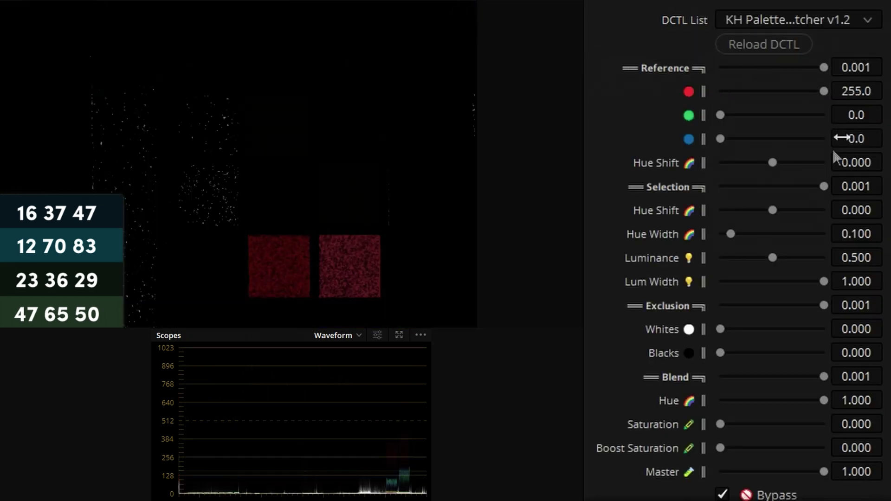
Set the reference colour to red 12, green 70, blue 83
{"action": "left_click", "coordinate": [856, 91]}
{"action": "type", "text": "12"}
{"action": "key", "text": "Return"}
{"action": "left_click", "coordinate": [858, 115]}
{"action": "type", "text": "70"}
{"action": "key", "text": "Return"}
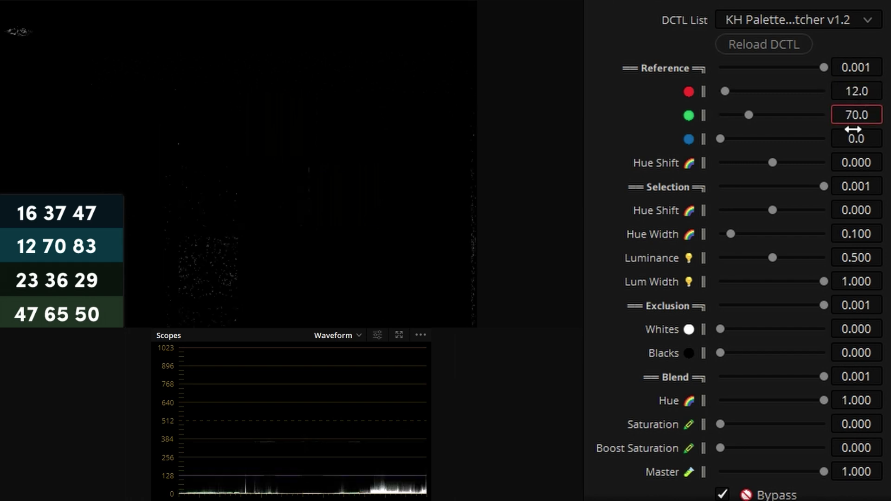
{"action": "left_click", "coordinate": [855, 137]}
{"action": "type", "text": "83"}
{"action": "key", "text": "Return"}
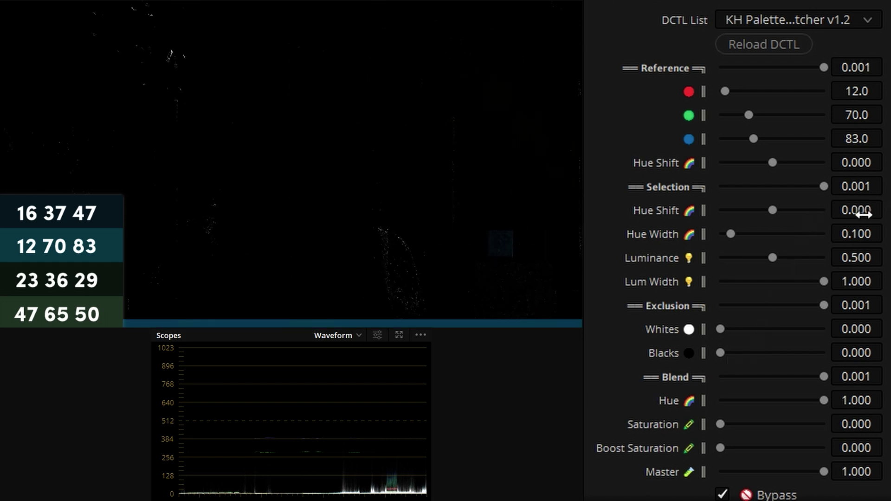
Tune the selection sliders, ending at Hue Width about 0.211, Luminance 0.651, Lum Width 0.559
{"action": "left_click_drag", "start_coordinate": [864, 211], "coordinate": [888, 234]}
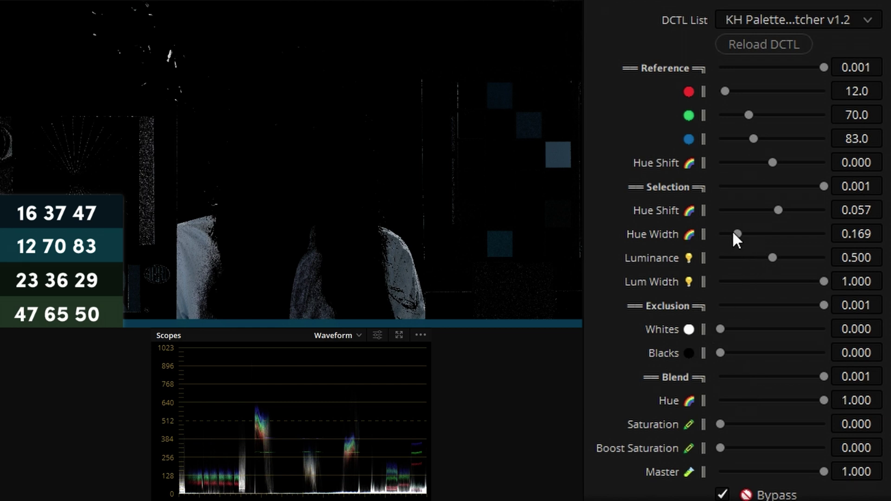
{"action": "left_click_drag", "start_coordinate": [733, 233], "coordinate": [742, 232]}
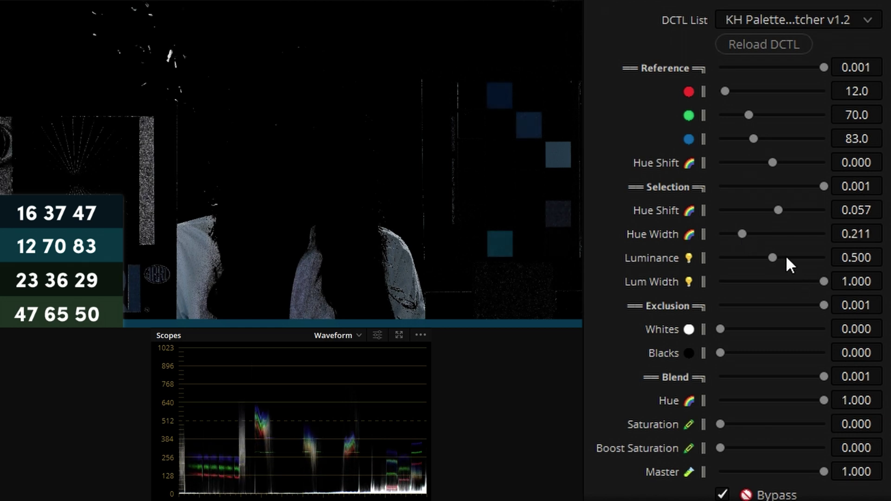
{"action": "left_click_drag", "start_coordinate": [777, 258], "coordinate": [789, 258]}
{"action": "left_click_drag", "start_coordinate": [825, 280], "coordinate": [754, 283]}
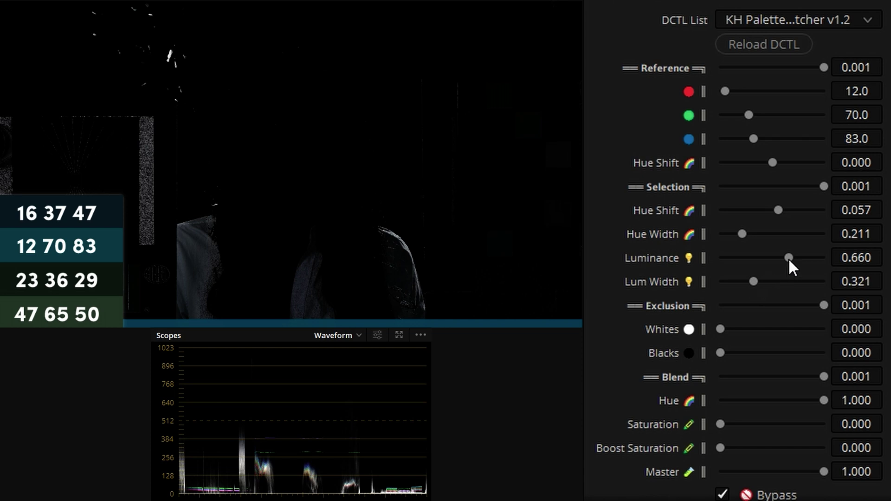
{"action": "left_click_drag", "start_coordinate": [789, 259], "coordinate": [858, 253]}
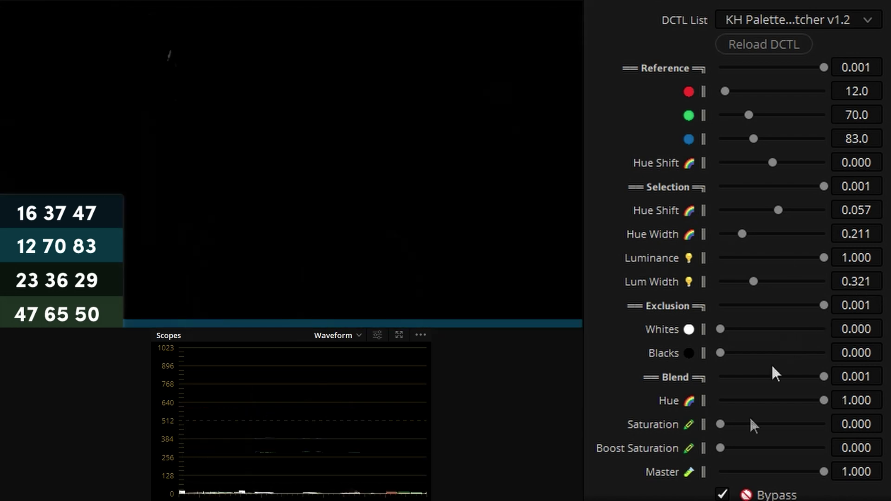
{"action": "key", "text": "shift+d"}
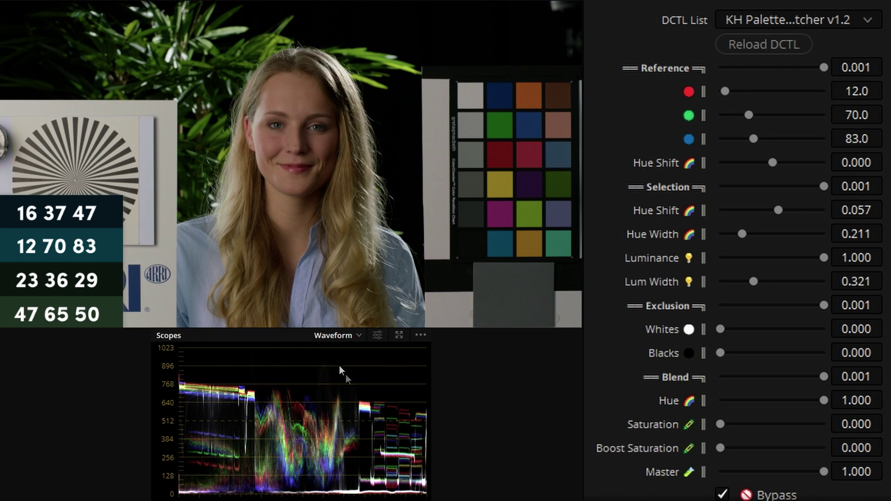
{"action": "key", "text": "shift+d"}
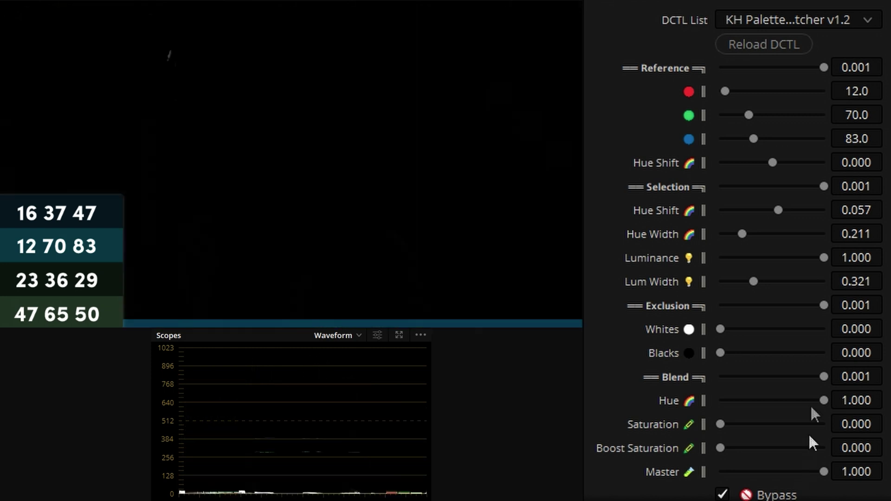
{"action": "left_click_drag", "start_coordinate": [821, 255], "coordinate": [787, 255]}
{"action": "left_click_drag", "start_coordinate": [754, 280], "coordinate": [778, 279]}
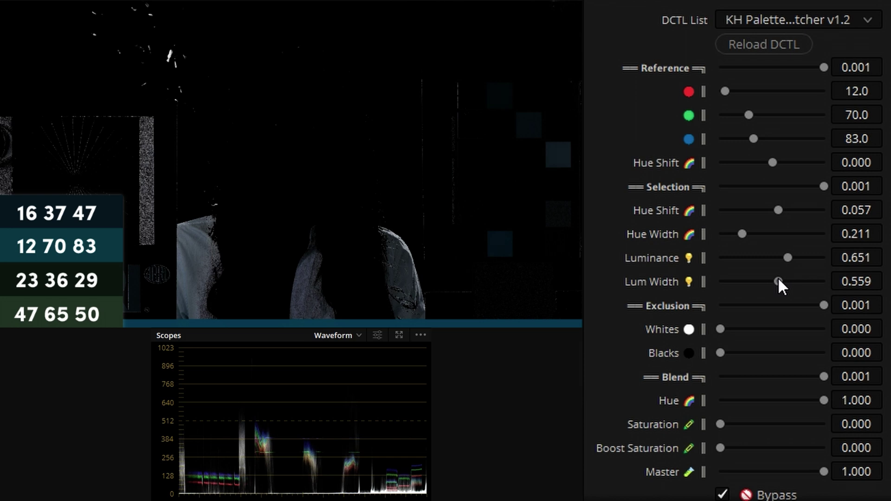
Enable Matte Mode and raise the Blacks exclusion to 0.312
{"action": "scroll", "coordinate": [684, 464], "scroll_direction": "down", "scroll_amount": 4}
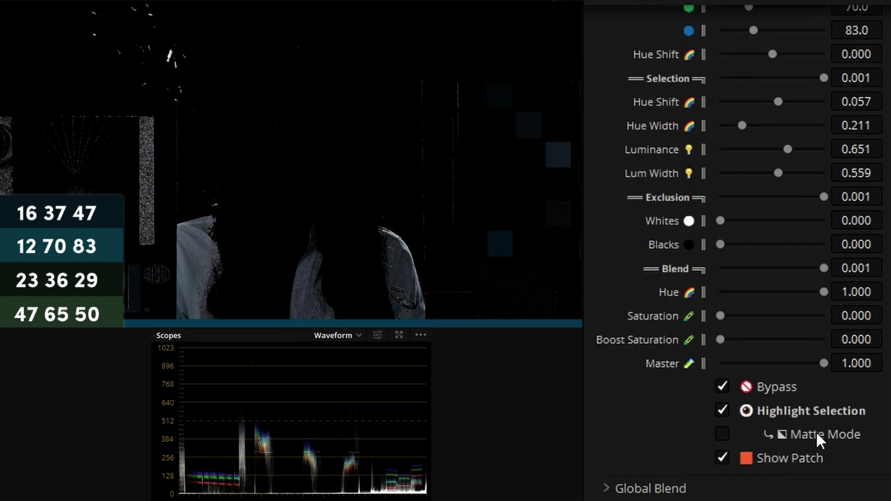
{"action": "left_click", "coordinate": [815, 432]}
{"action": "scroll", "coordinate": [682, 425], "scroll_direction": "up", "scroll_amount": 2}
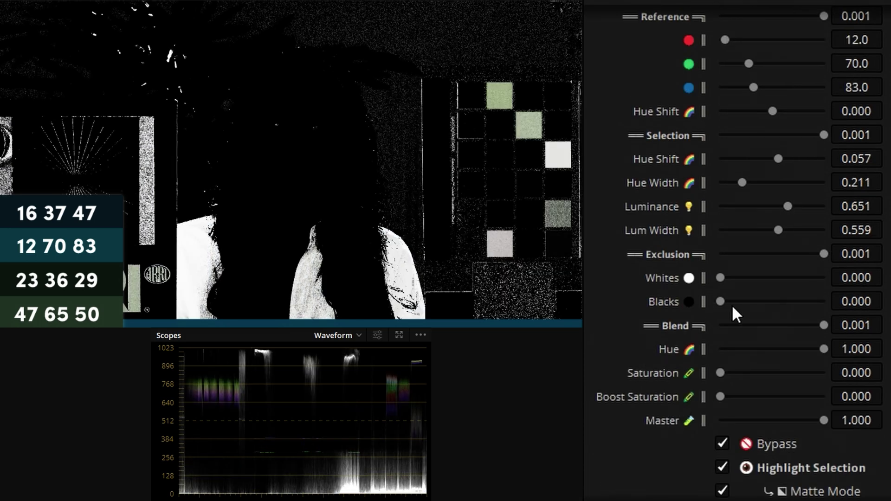
{"action": "left_click_drag", "start_coordinate": [720, 302], "coordinate": [753, 297]}
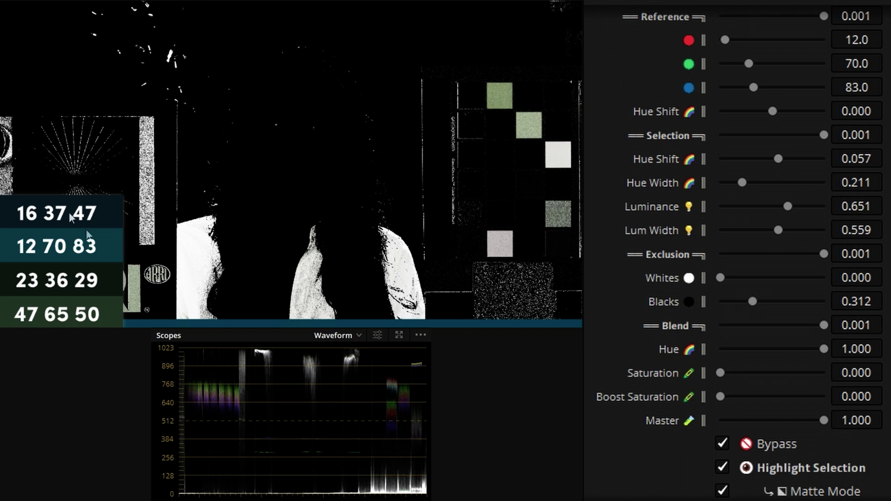
{"action": "scroll", "coordinate": [678, 453], "scroll_direction": "down", "scroll_amount": 2}
Disable Highlight Selection and Bypass, then zoom the viewer onto the chart's teal-matched blue patches
{"action": "left_click", "coordinate": [762, 408]}
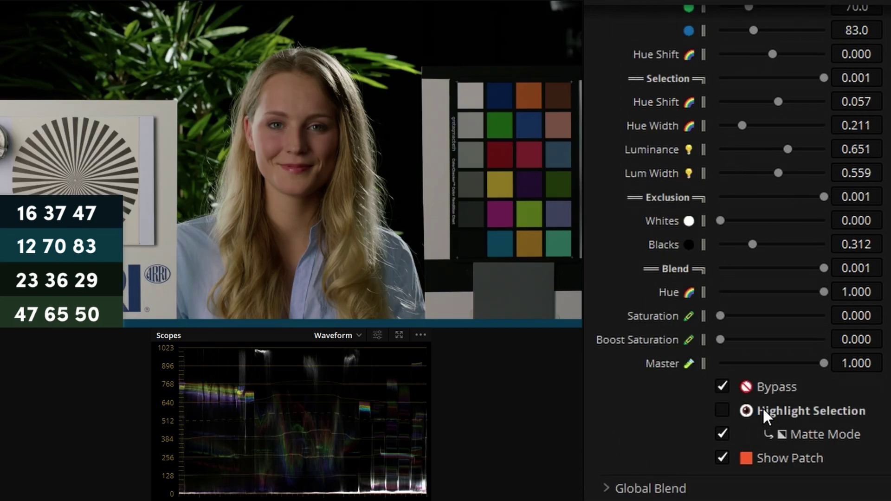
{"action": "scroll", "coordinate": [679, 355], "scroll_direction": "up", "scroll_amount": 2}
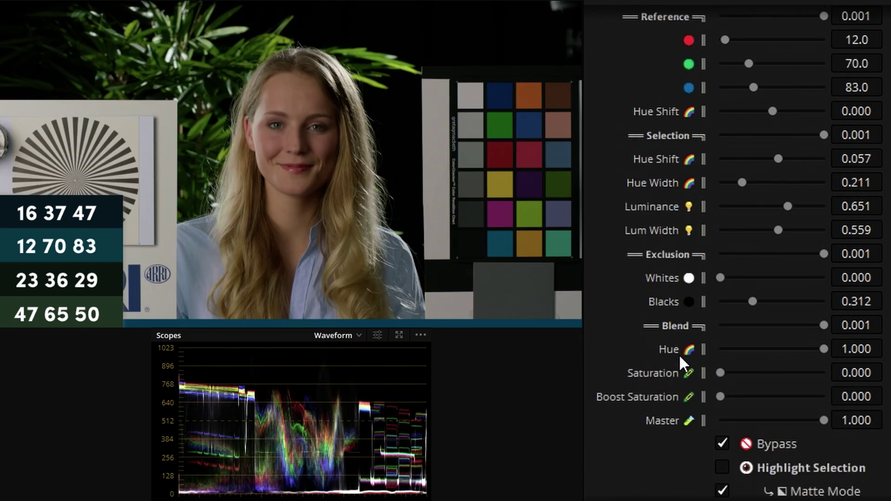
{"action": "left_click", "coordinate": [761, 440]}
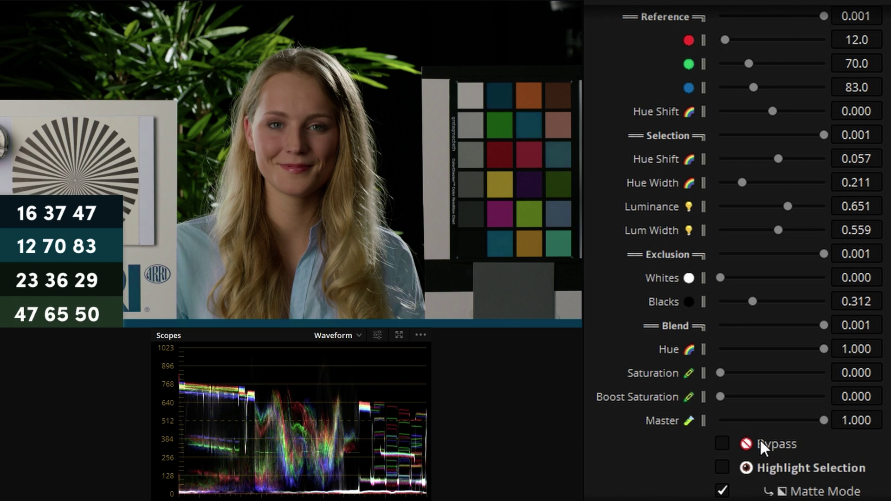
{"action": "scroll", "coordinate": [510, 151], "scroll_direction": "up", "scroll_amount": 6}
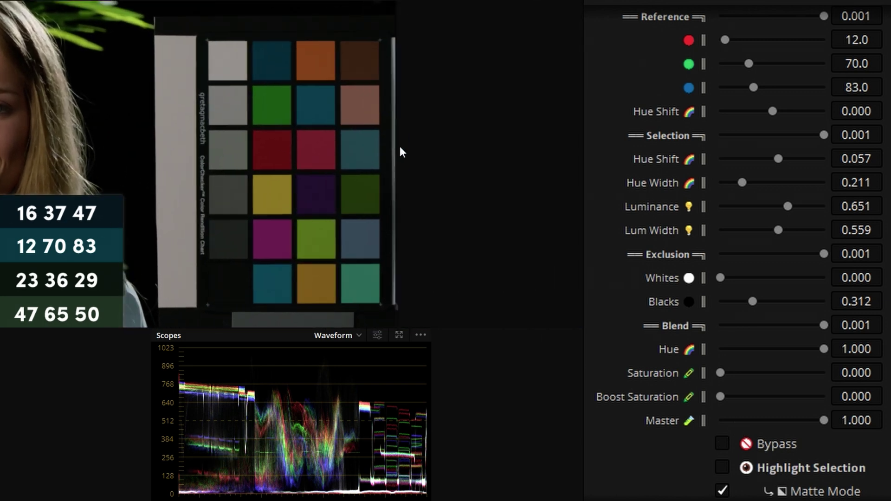
{"action": "left_click_drag", "start_coordinate": [390, 170], "coordinate": [381, 203]}
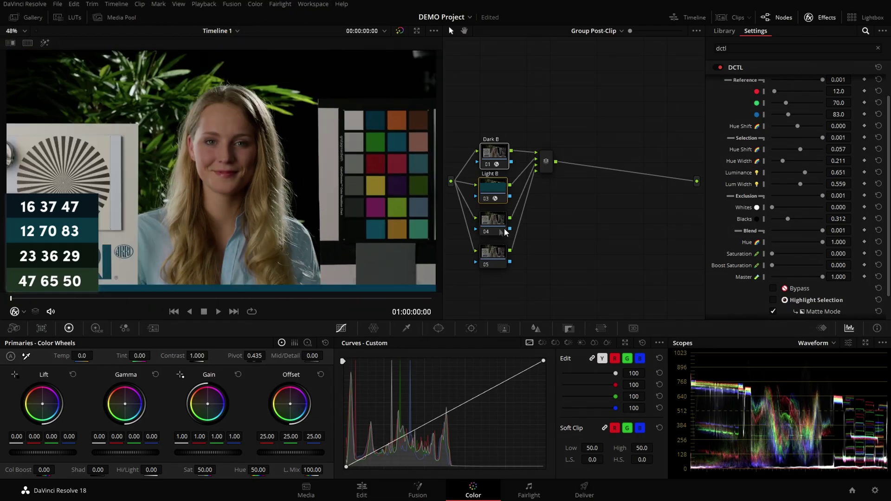
Label node 04 'Dark G' and node 05 'Light G'
{"action": "left_click", "coordinate": [493, 225]}
{"action": "type", "text": "Dark G"}
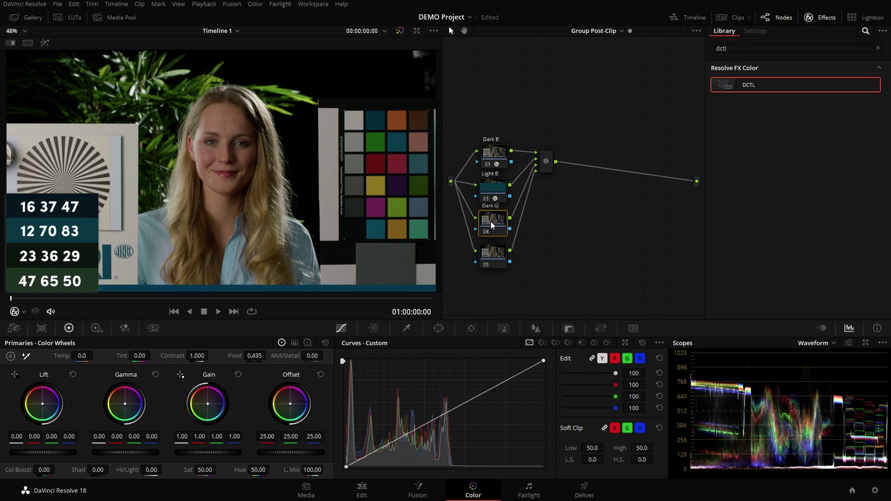
{"action": "left_click", "coordinate": [492, 257]}
{"action": "type", "text": "Light G"}
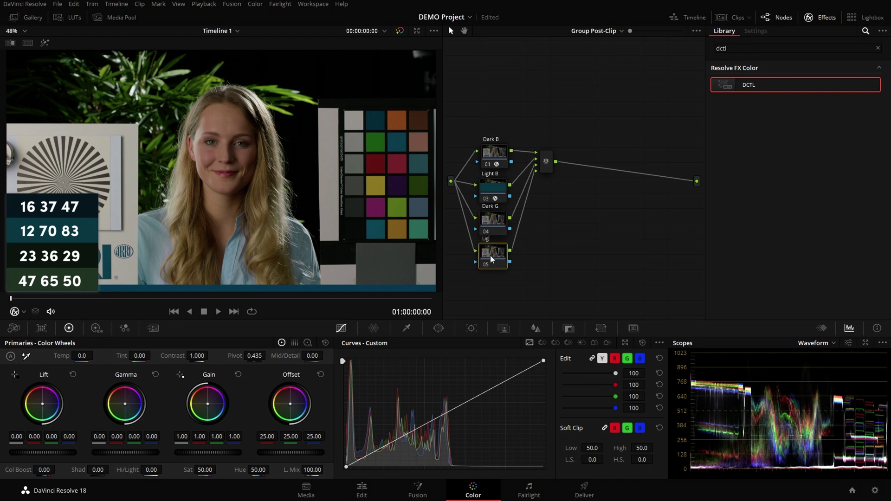
Apply DCTL to node Dark G and load KH Palette Matcher v1.2
{"action": "left_click", "coordinate": [499, 230]}
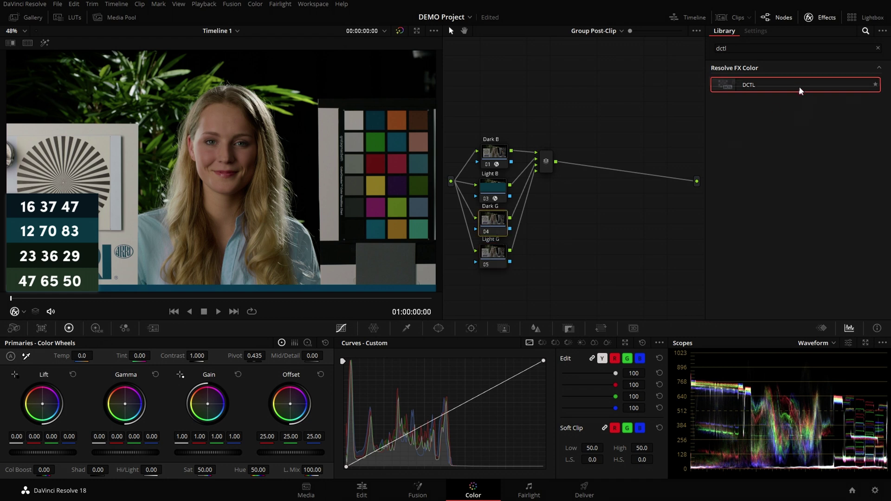
{"action": "left_click_drag", "start_coordinate": [800, 87], "coordinate": [493, 219]}
{"action": "left_click", "coordinate": [841, 83]}
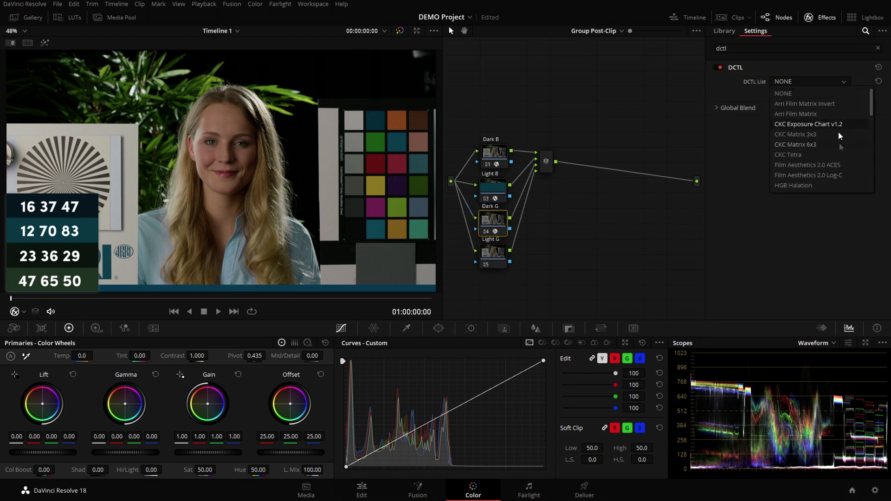
{"action": "scroll", "coordinate": [838, 139], "scroll_direction": "down", "scroll_amount": 2}
{"action": "left_click", "coordinate": [837, 135]}
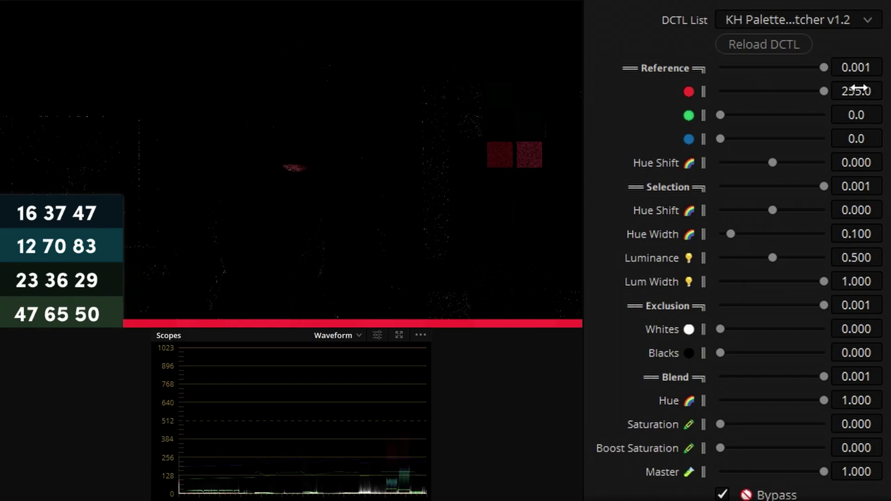
Set Dark G's reference colour to red 23, green 36, blue 29
{"action": "left_click", "coordinate": [858, 88]}
{"action": "type", "text": "23"}
{"action": "key", "text": "Return"}
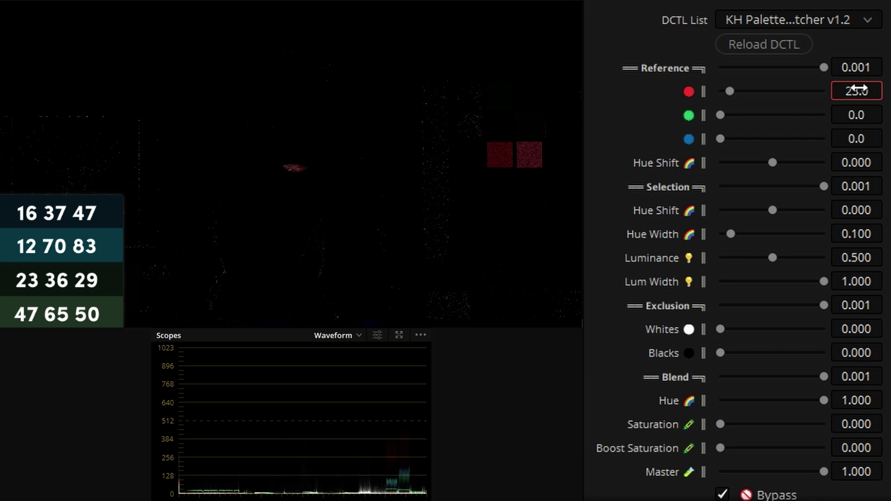
{"action": "left_click", "coordinate": [863, 120]}
{"action": "type", "text": "36"}
{"action": "key", "text": "Return"}
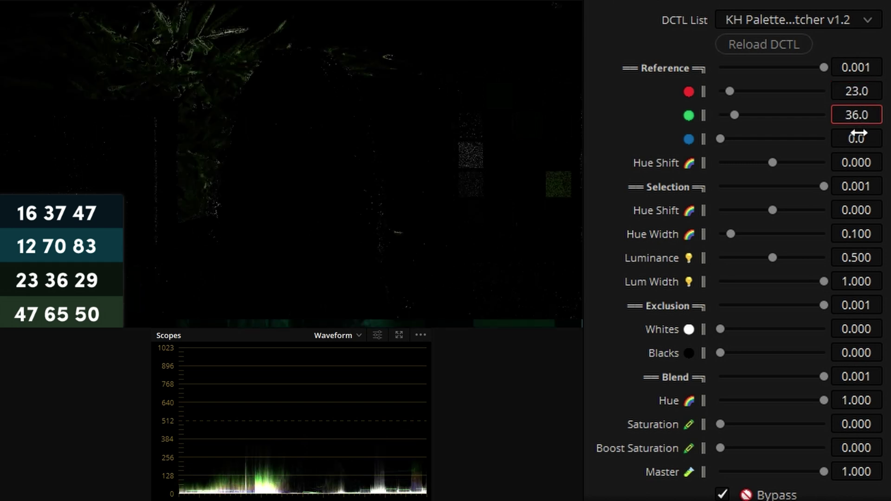
{"action": "left_click", "coordinate": [860, 139]}
{"action": "type", "text": "29"}
{"action": "key", "text": "Return"}
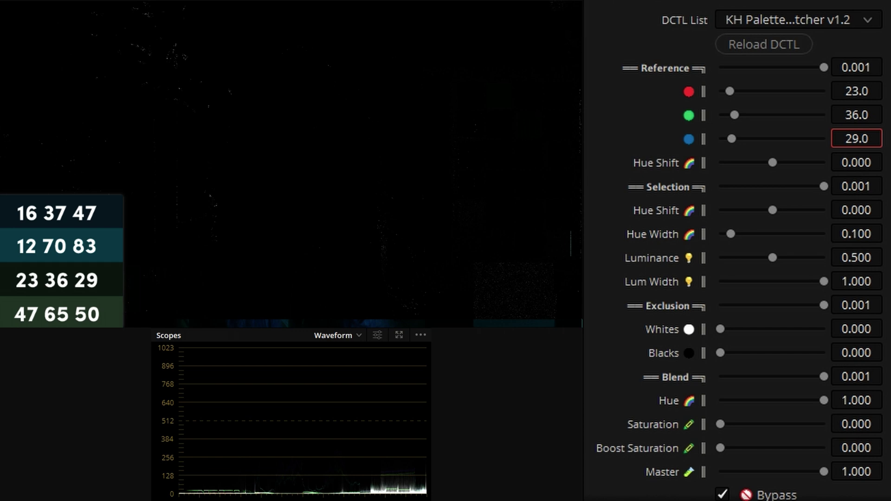
{"action": "scroll", "coordinate": [650, 381], "scroll_direction": "down", "scroll_amount": 3}
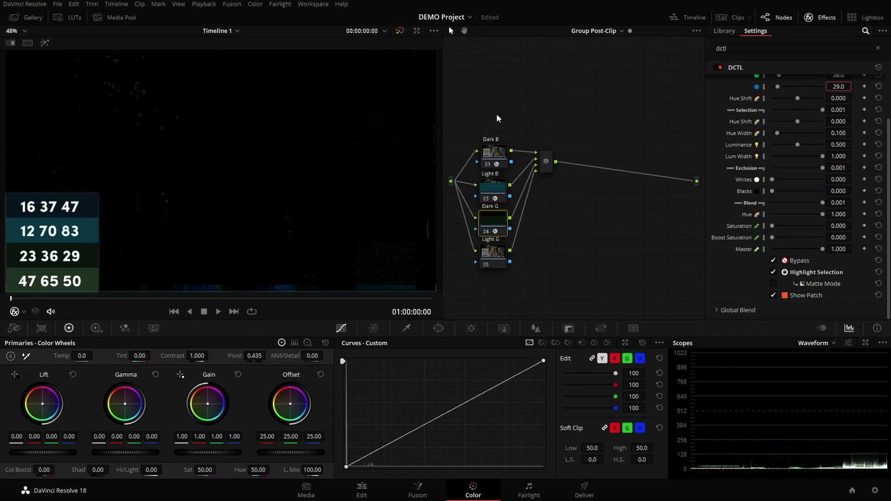
Disable the Dark B and Light B nodes, then re-enable Dark B so only Light B stays off
{"action": "left_click_drag", "start_coordinate": [496, 115], "coordinate": [496, 192]}
{"action": "key", "text": "ctrl+d"}
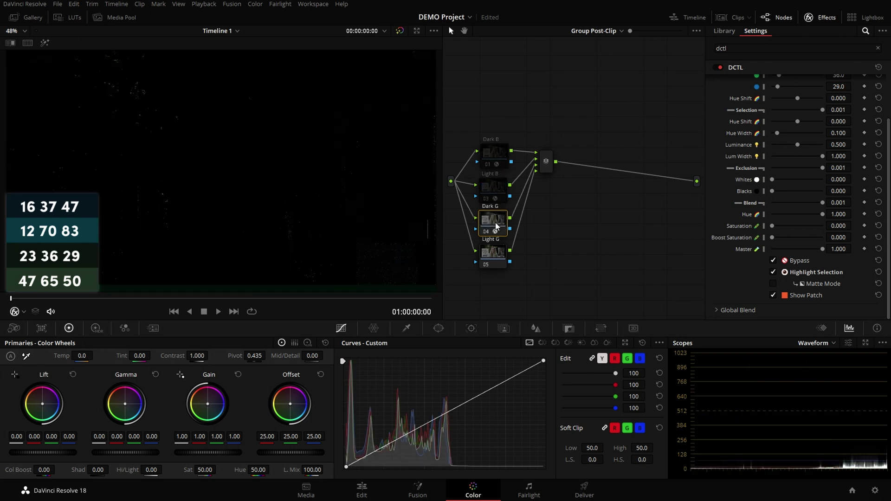
{"action": "left_click", "coordinate": [500, 193]}
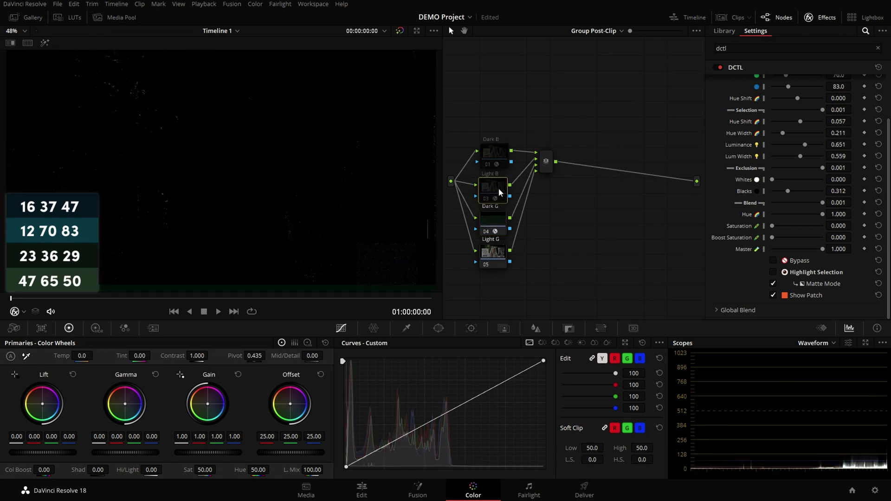
{"action": "left_click", "coordinate": [502, 150]}
{"action": "key", "text": "ctrl+d"}
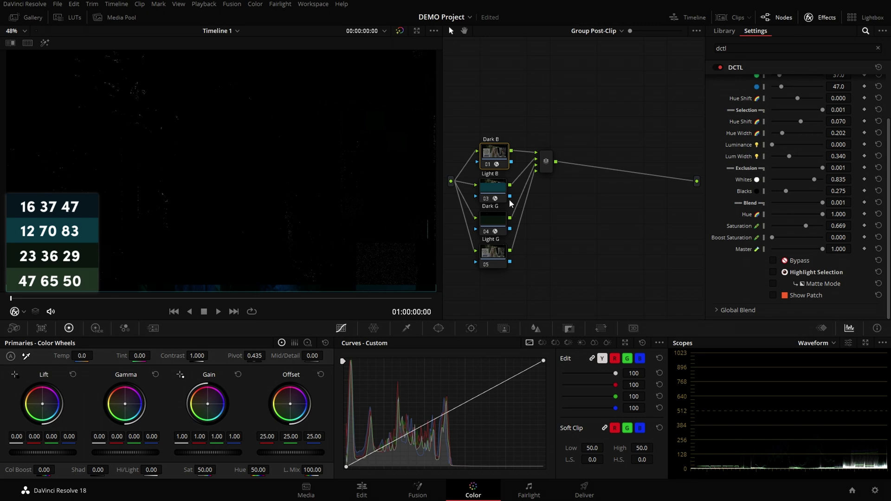
On the Dark G matcher, hide the reference patch, bypass the effect and set Selection Hue Shift to -0.150
{"action": "left_click", "coordinate": [505, 220]}
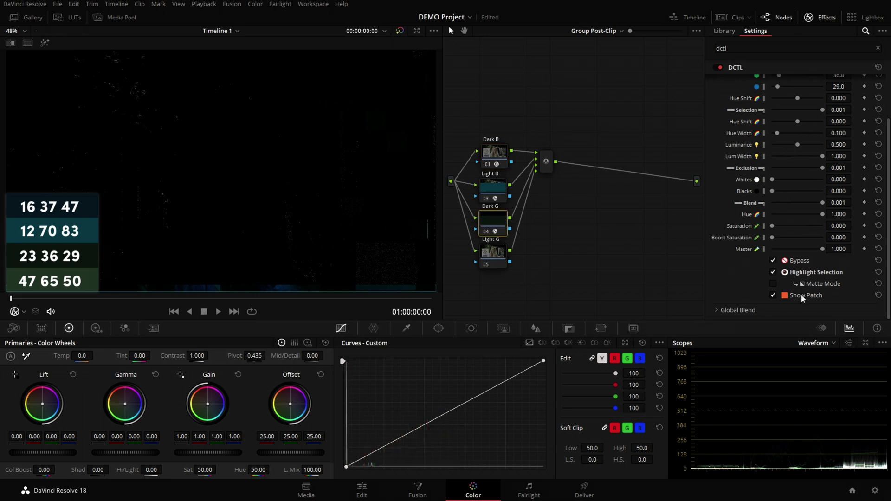
{"action": "left_click", "coordinate": [498, 183]}
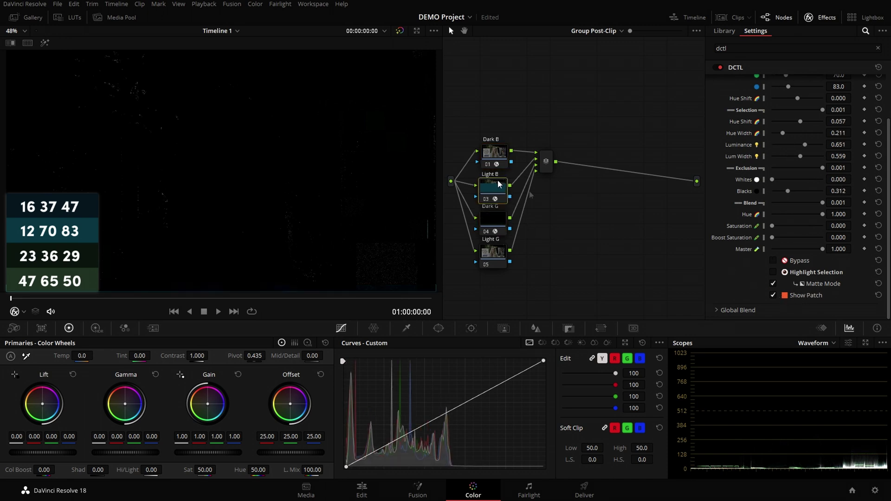
{"action": "left_click", "coordinate": [801, 297]}
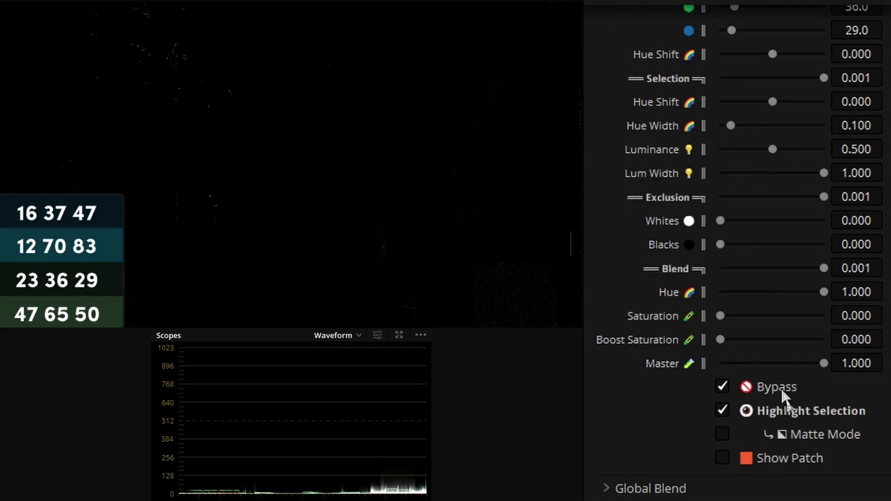
{"action": "left_click", "coordinate": [722, 389]}
{"action": "scroll", "coordinate": [740, 252], "scroll_direction": "up", "scroll_amount": 5}
{"action": "left_click_drag", "start_coordinate": [854, 208], "coordinate": [888, 210]}
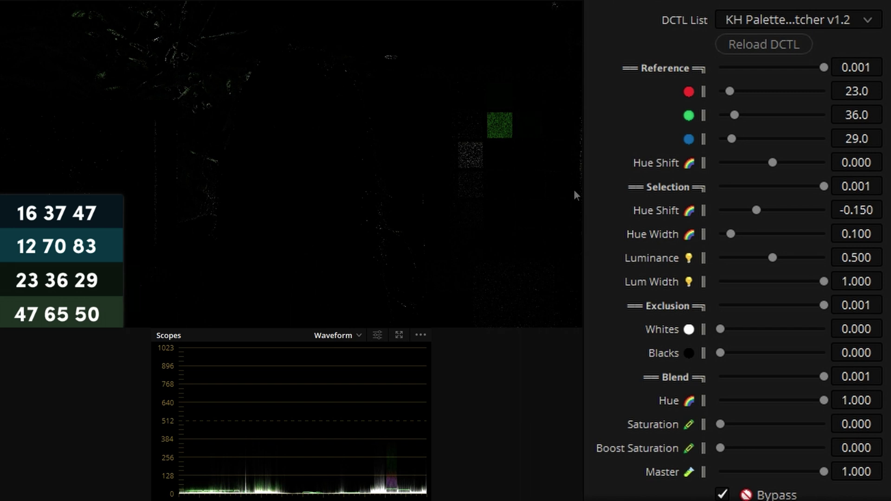
{"action": "scroll", "coordinate": [662, 399], "scroll_direction": "down", "scroll_amount": 3}
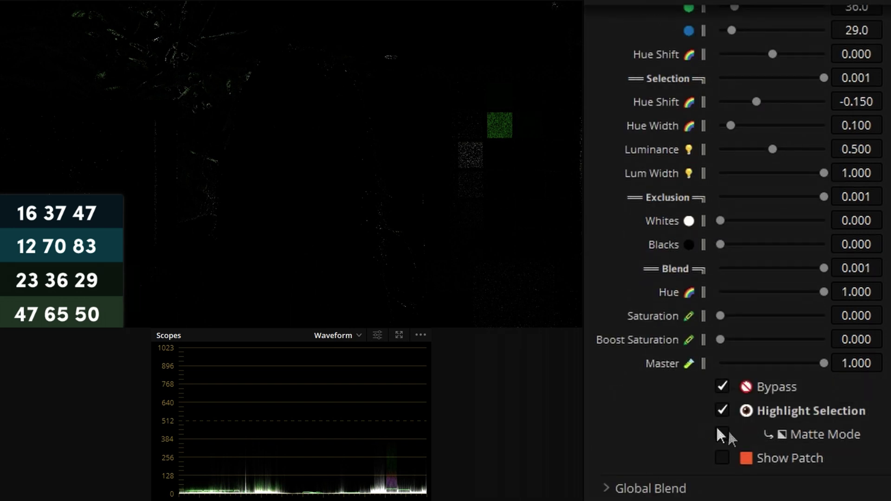
Show the selection as a matte and tune Selection Hue Shift toward the dark greens, about -0.188
{"action": "left_click", "coordinate": [815, 428]}
{"action": "scroll", "coordinate": [686, 369], "scroll_direction": "up", "scroll_amount": 3}
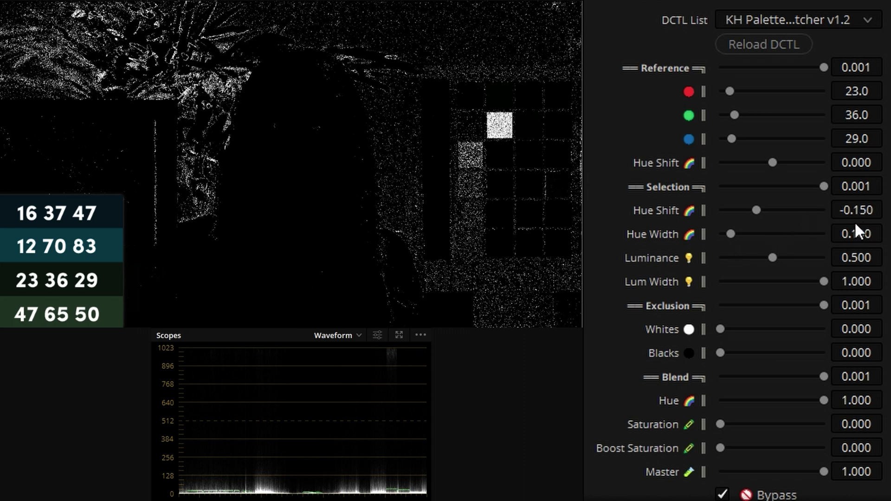
{"action": "mouse_move", "coordinate": [879, 214]}
{"action": "left_mouse_down"}
{"action": "mouse_move", "coordinate": [861, 214]}
{"action": "mouse_move", "coordinate": [887, 209]}
{"action": "left_mouse_up"}
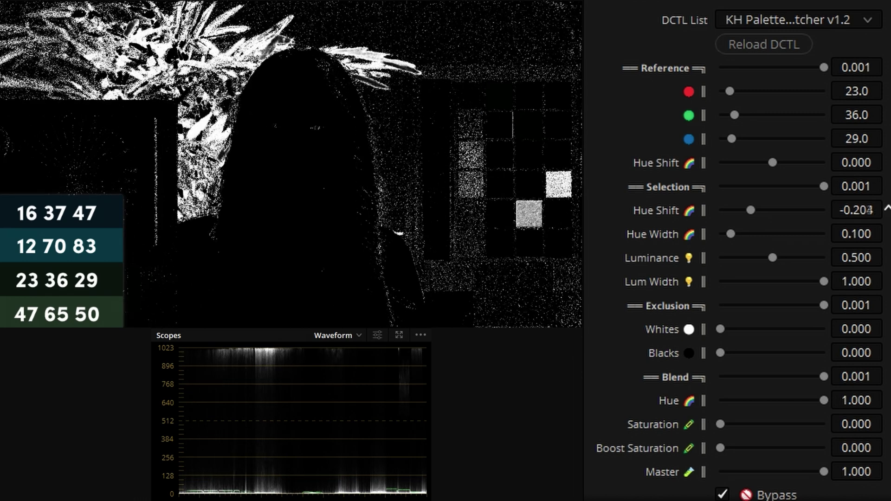
{"action": "mouse_move", "coordinate": [869, 209]}
{"action": "left_mouse_down"}
{"action": "mouse_move", "coordinate": [881, 210]}
{"action": "mouse_move", "coordinate": [875, 210]}
{"action": "mouse_move", "coordinate": [887, 232]}
{"action": "mouse_move", "coordinate": [884, 209]}
{"action": "left_mouse_up"}
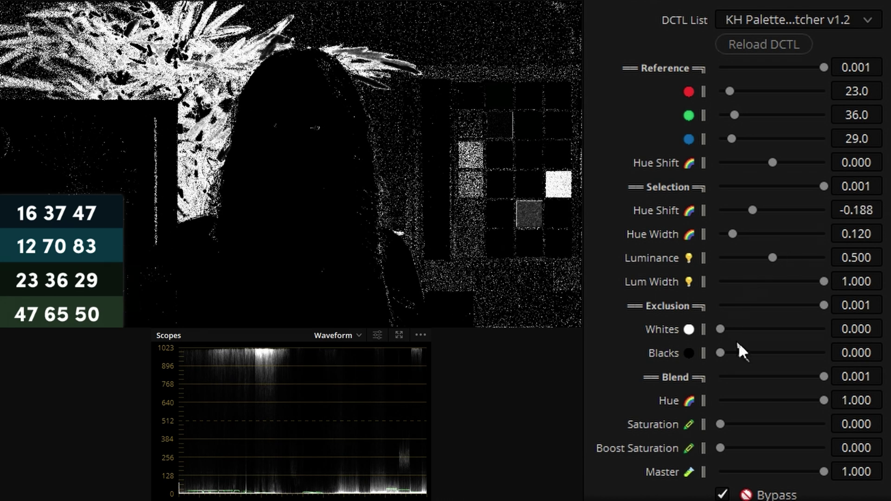
Set Luminance to 0, Lum Width to 0.248 and Blacks to 0.175 to exclude the darkest pixels
{"action": "left_click_drag", "start_coordinate": [772, 255], "coordinate": [720, 258]}
{"action": "left_click_drag", "start_coordinate": [824, 281], "coordinate": [747, 280]}
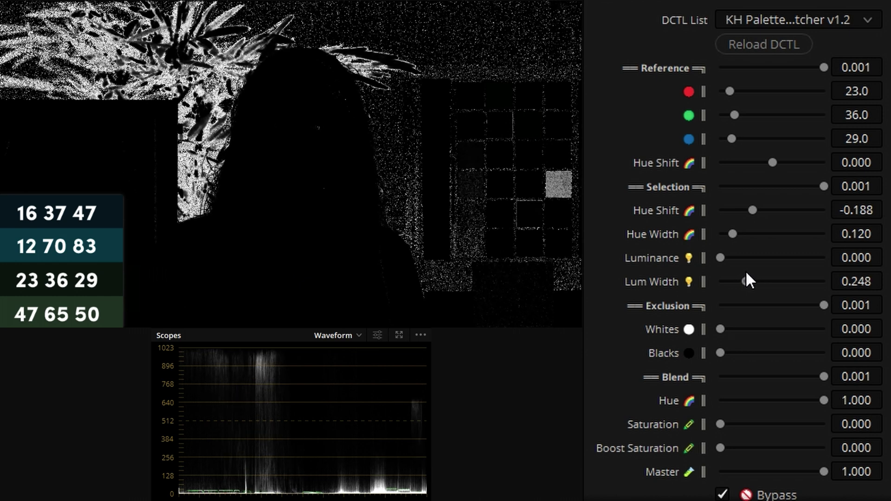
{"action": "left_click_drag", "start_coordinate": [721, 352], "coordinate": [784, 364]}
{"action": "scroll", "coordinate": [673, 455], "scroll_direction": "down", "scroll_amount": 2}
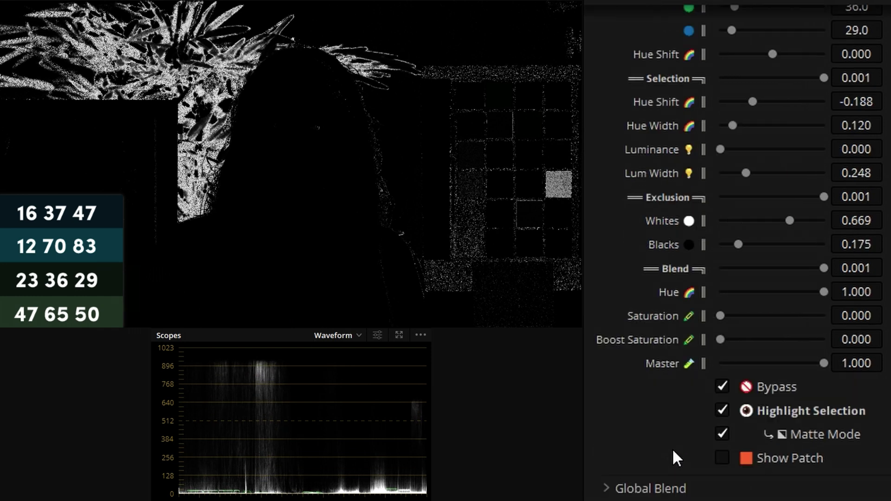
Return to the colour image, compare with Bypass, and raise Dark G's Blend Saturation to 0.340
{"action": "left_click", "coordinate": [767, 412]}
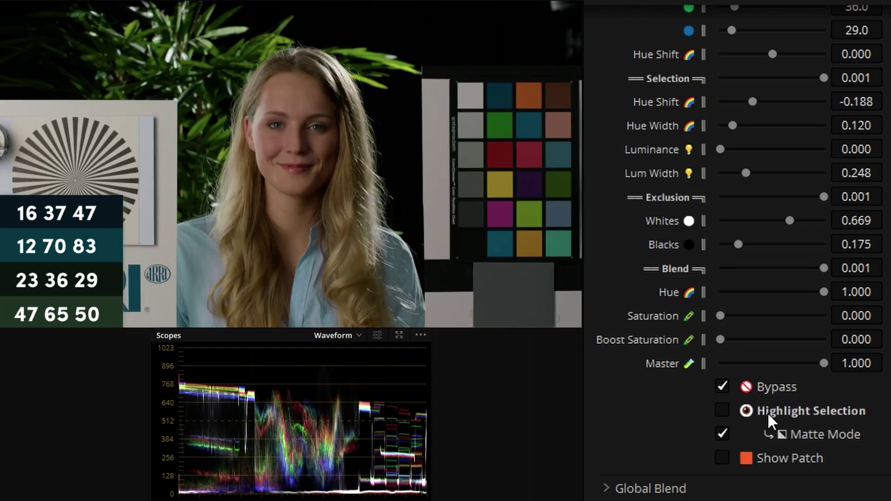
{"action": "left_click", "coordinate": [764, 387]}
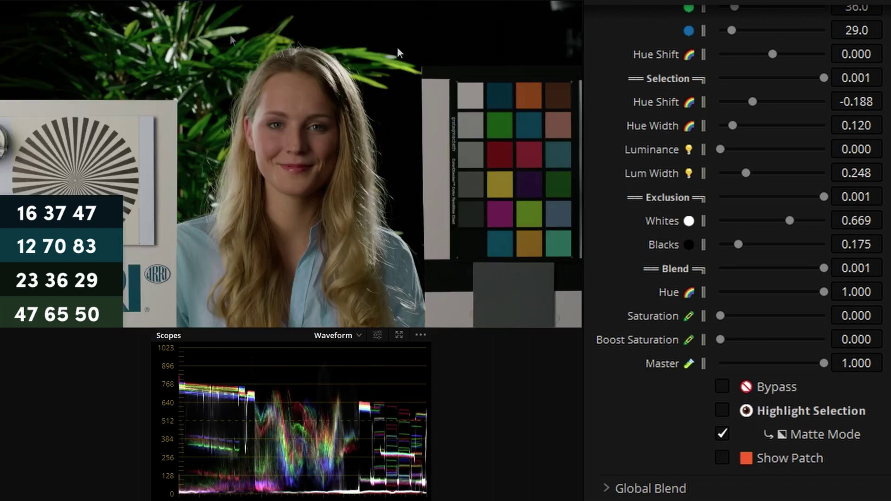
{"action": "scroll", "coordinate": [136, 62], "scroll_direction": "up", "scroll_amount": 4}
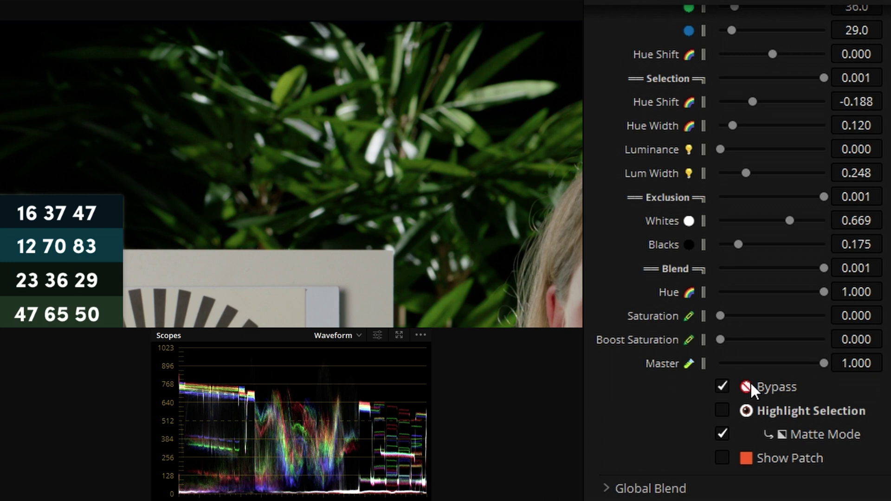
{"action": "left_click", "coordinate": [750, 382]}
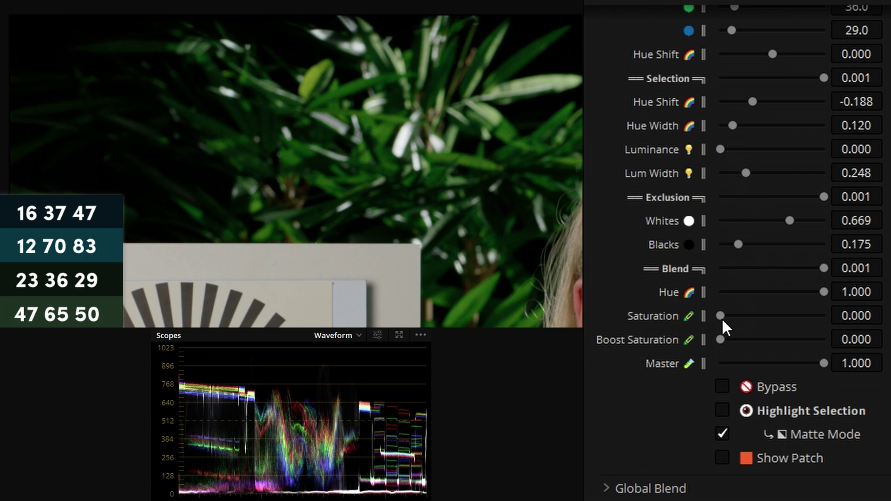
{"action": "left_click_drag", "start_coordinate": [721, 317], "coordinate": [754, 311]}
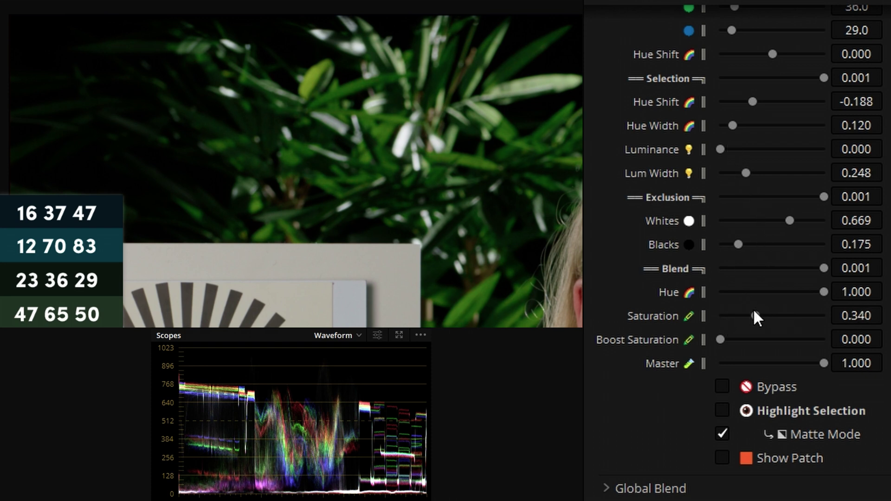
{"action": "left_click", "coordinate": [747, 386]}
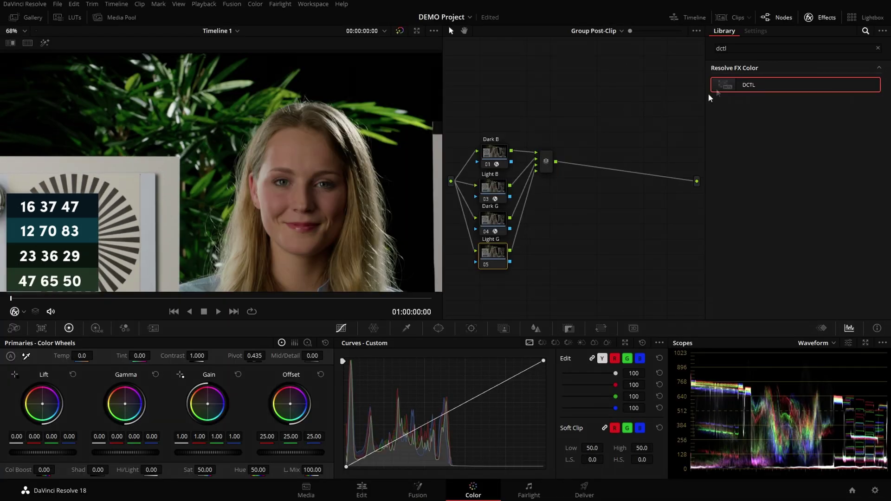
Apply a DCTL running KH Palette Matcher v1.2 to the Light G node
{"action": "left_click_drag", "start_coordinate": [729, 86], "coordinate": [493, 253]}
{"action": "left_click", "coordinate": [810, 81]}
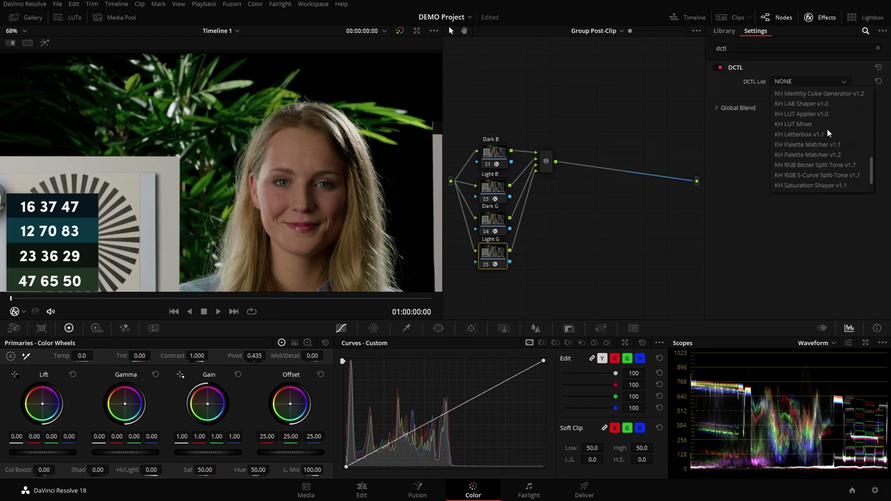
{"action": "left_click", "coordinate": [829, 135]}
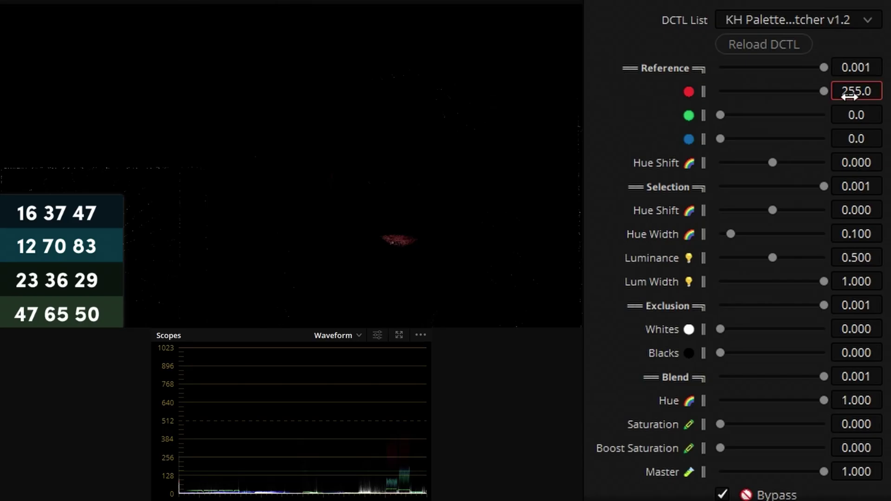
Set the matcher's reference colour to R 47, G 65, B 50
{"action": "left_click", "coordinate": [849, 96]}
{"action": "type", "text": "47"}
{"action": "key", "text": "Return"}
{"action": "left_click", "coordinate": [856, 116]}
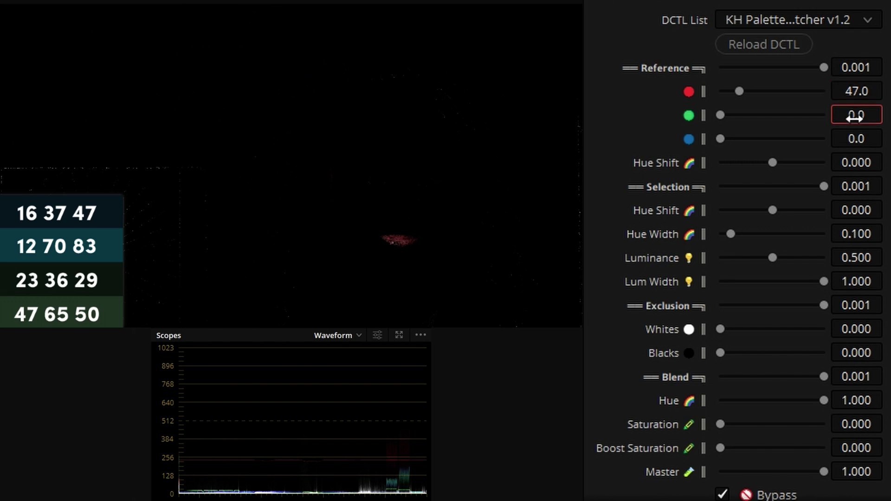
{"action": "type", "text": "65"}
{"action": "key", "text": "Return"}
{"action": "left_click", "coordinate": [856, 139]}
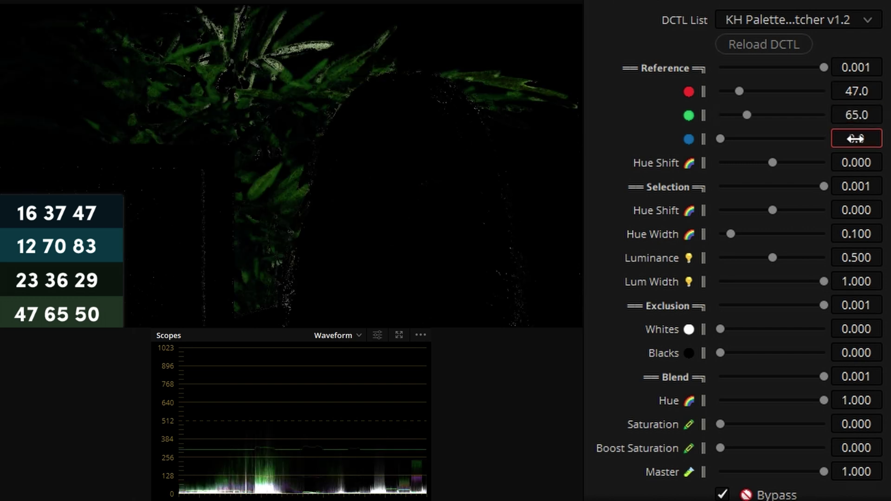
{"action": "type", "text": "50"}
{"action": "key", "text": "Return"}
Narrow the selection to the foliage greens with Luminance 0.477 and Blacks 0.220, checking in Matte Mode
{"action": "left_click_drag", "start_coordinate": [857, 210], "coordinate": [888, 209]}
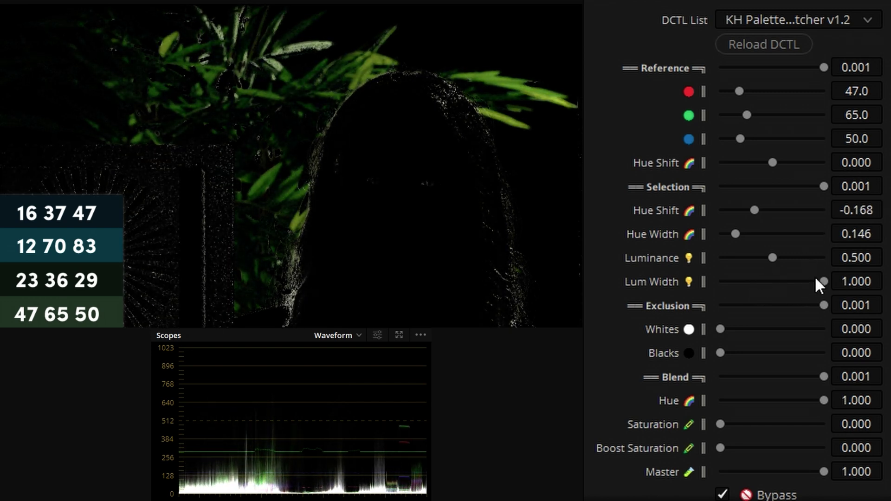
{"action": "left_click_drag", "start_coordinate": [815, 279], "coordinate": [741, 282]}
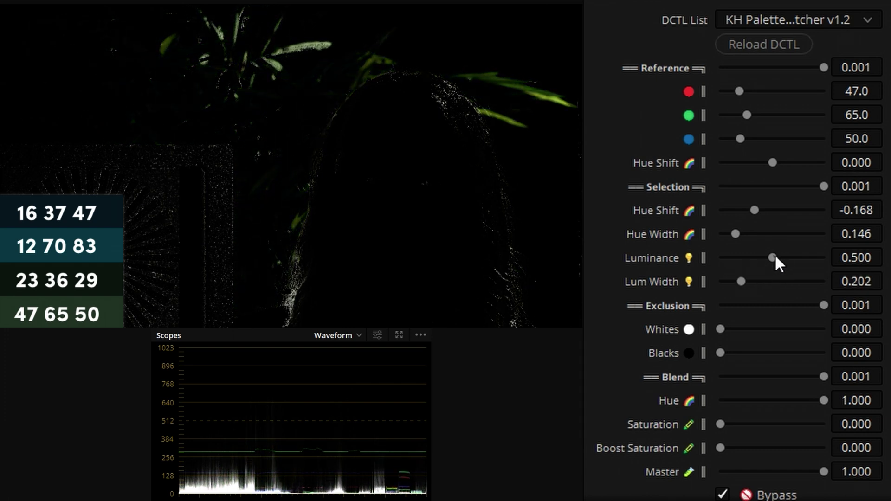
{"action": "mouse_move", "coordinate": [776, 257]}
{"action": "left_mouse_down"}
{"action": "mouse_move", "coordinate": [786, 256]}
{"action": "mouse_move", "coordinate": [770, 256]}
{"action": "left_mouse_up"}
{"action": "left_click_drag", "start_coordinate": [734, 281], "coordinate": [768, 280]}
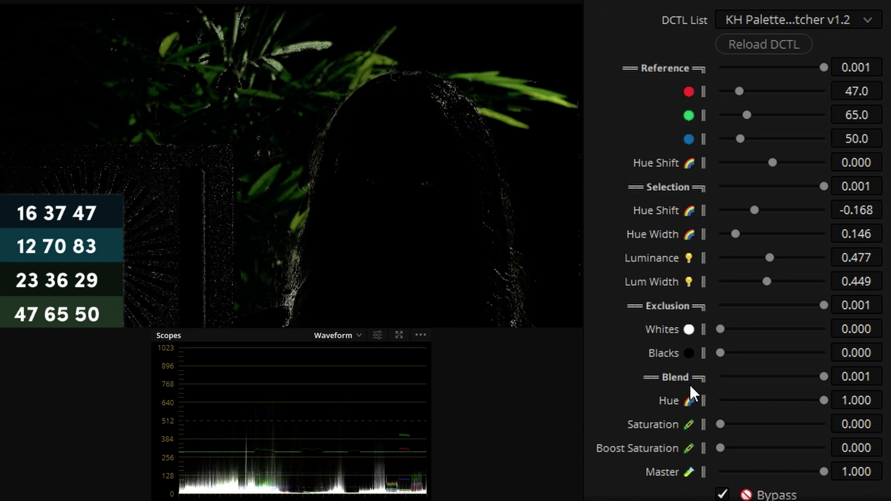
{"action": "scroll", "coordinate": [690, 384], "scroll_direction": "down", "scroll_amount": 3}
{"action": "left_click", "coordinate": [799, 434]}
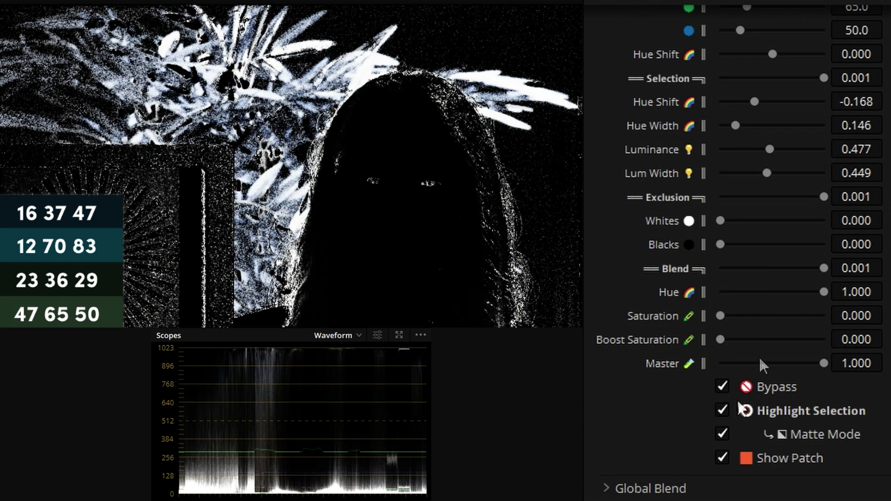
{"action": "left_click_drag", "start_coordinate": [720, 245], "coordinate": [742, 244]}
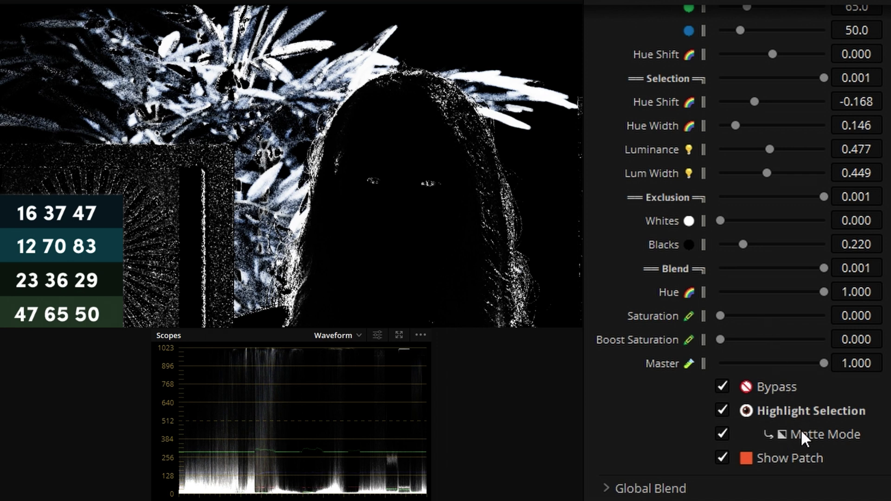
Turn off Highlight Selection and Bypass, and push Blend Saturation to 1.000
{"action": "left_click", "coordinate": [792, 411]}
{"action": "left_click", "coordinate": [768, 385]}
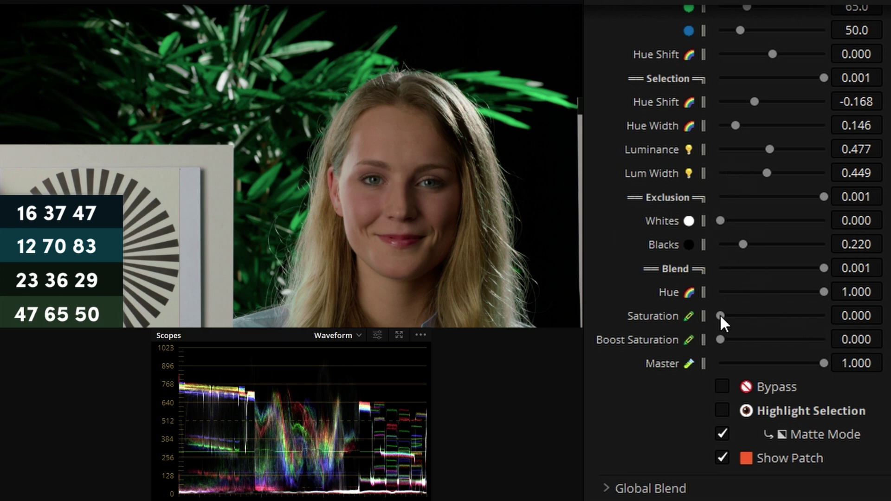
{"action": "left_click_drag", "start_coordinate": [721, 316], "coordinate": [882, 319]}
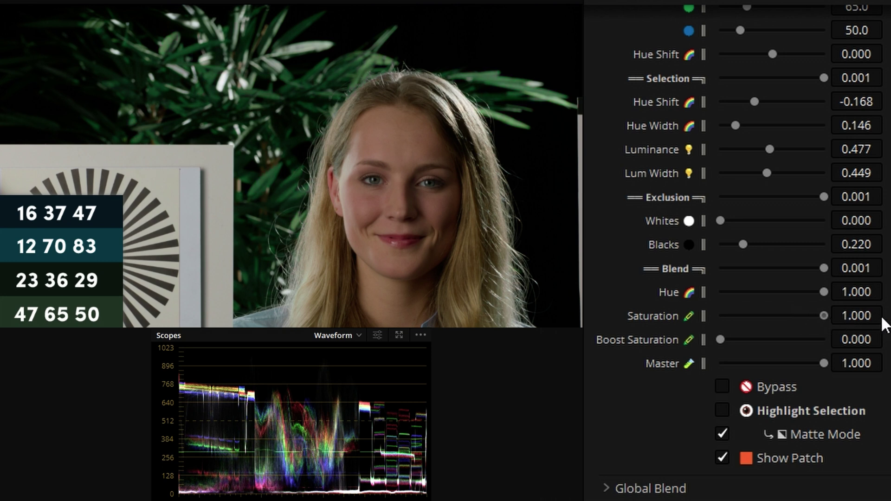
{"action": "scroll", "coordinate": [253, 100], "scroll_direction": "down", "scroll_amount": 3}
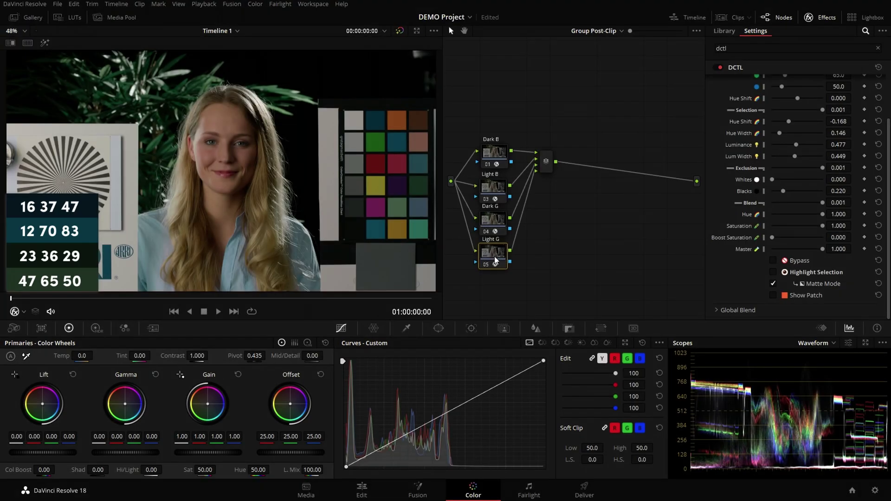
Add node 06, route it in parallel into the mixer, and give it KH Palette Matcher v1.2
{"action": "key", "text": "alt+s"}
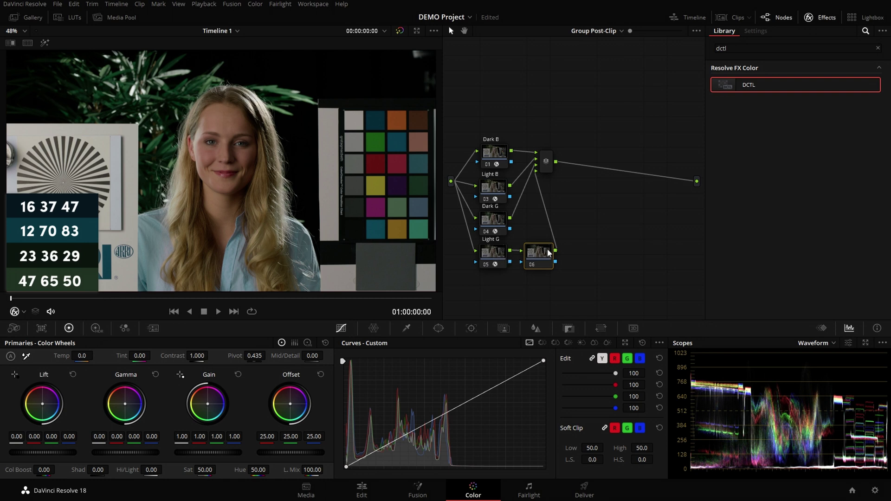
{"action": "left_click_drag", "start_coordinate": [549, 256], "coordinate": [503, 289]}
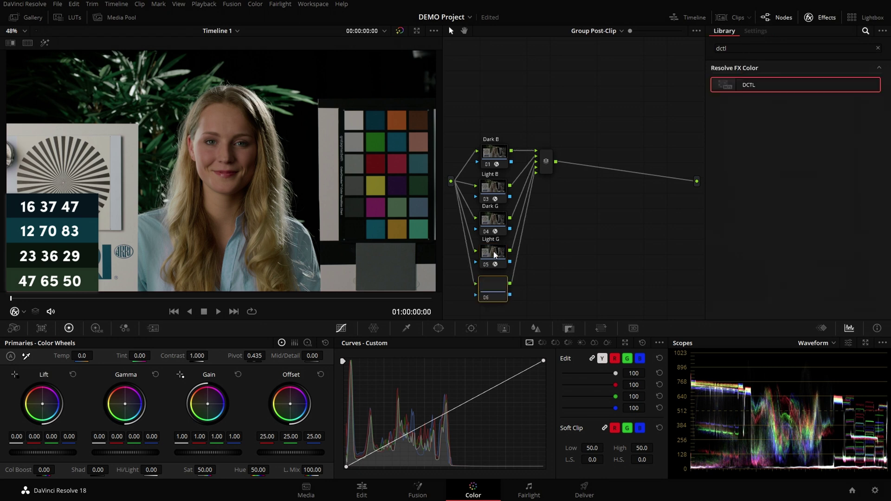
{"action": "left_click_drag", "start_coordinate": [776, 86], "coordinate": [495, 290]}
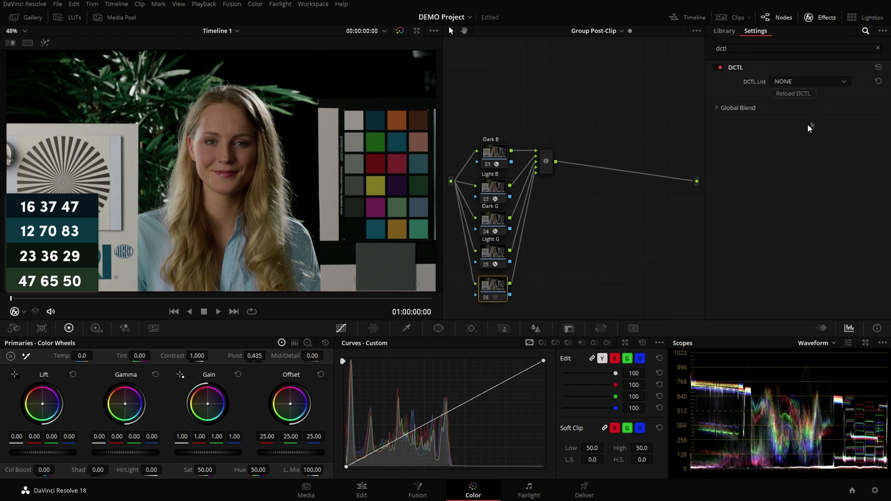
{"action": "left_click", "coordinate": [824, 87]}
{"action": "scroll", "coordinate": [817, 172], "scroll_direction": "down", "scroll_amount": 10}
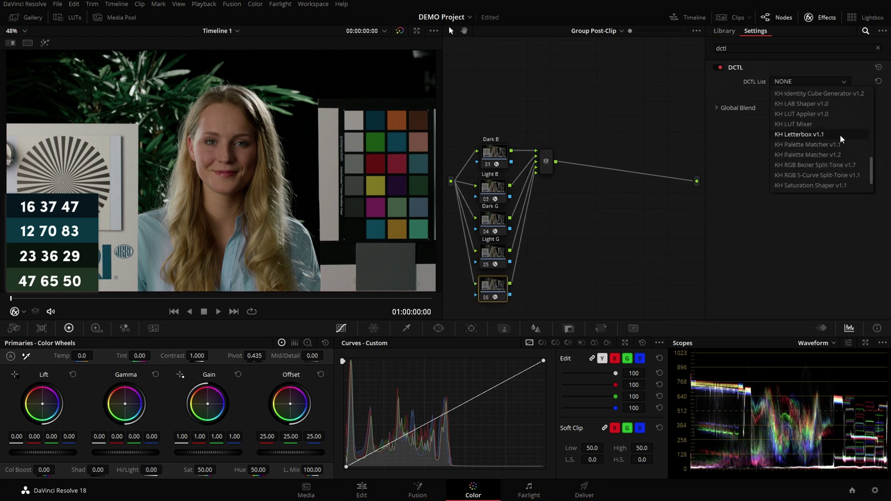
{"action": "left_click", "coordinate": [817, 134]}
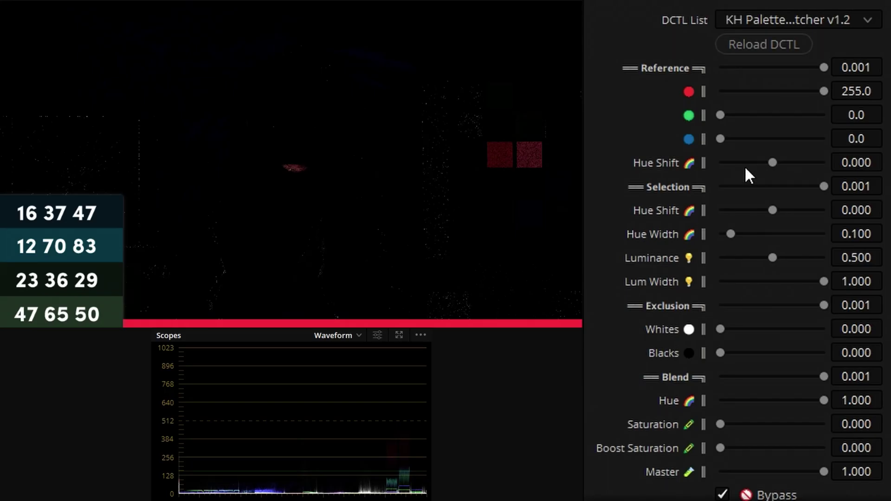
Hide the colour patch preview shown under the image
{"action": "scroll", "coordinate": [721, 369], "scroll_direction": "down", "scroll_amount": 3}
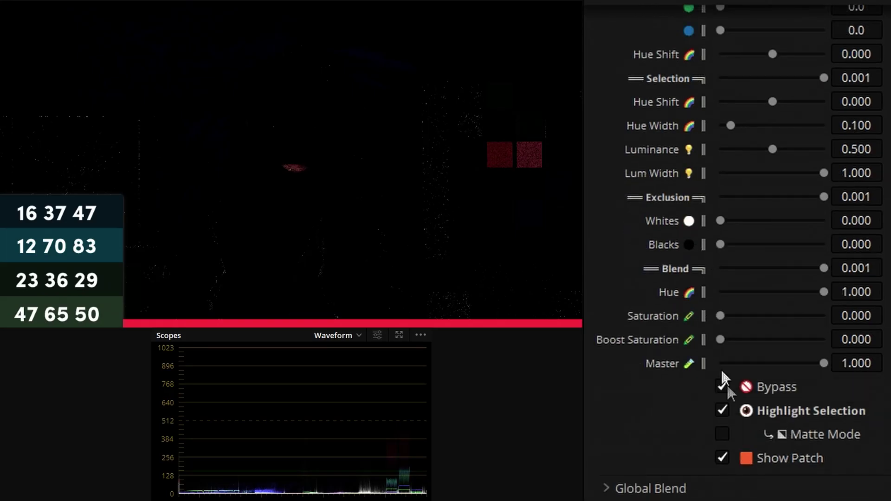
{"action": "left_click", "coordinate": [767, 459]}
{"action": "scroll", "coordinate": [743, 325], "scroll_direction": "up", "scroll_amount": 3}
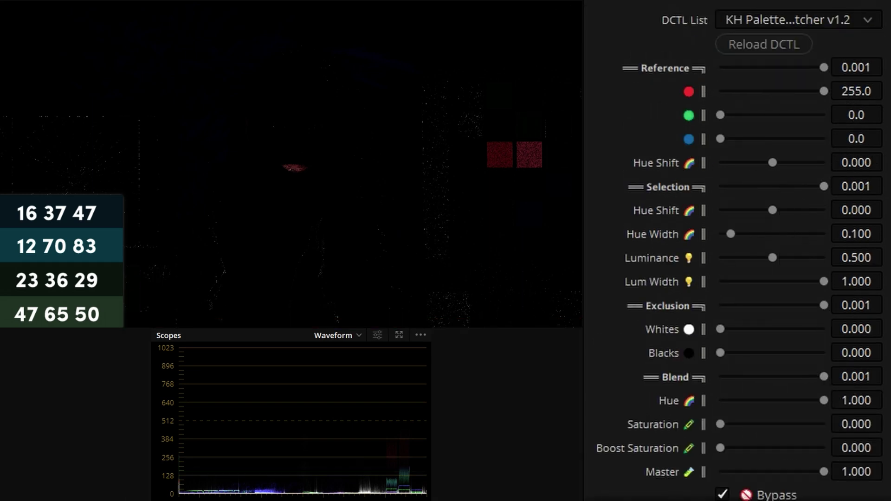
Set the reference colour to 182.5, 255, 224.5 and widen Hue Width to 1.000
{"action": "left_click_drag", "start_coordinate": [720, 115], "coordinate": [859, 116]}
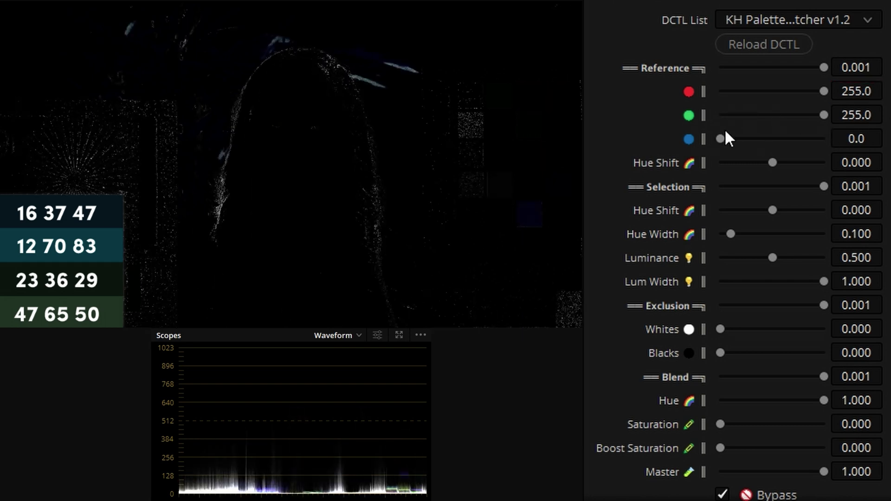
{"action": "left_click_drag", "start_coordinate": [725, 132], "coordinate": [838, 128]}
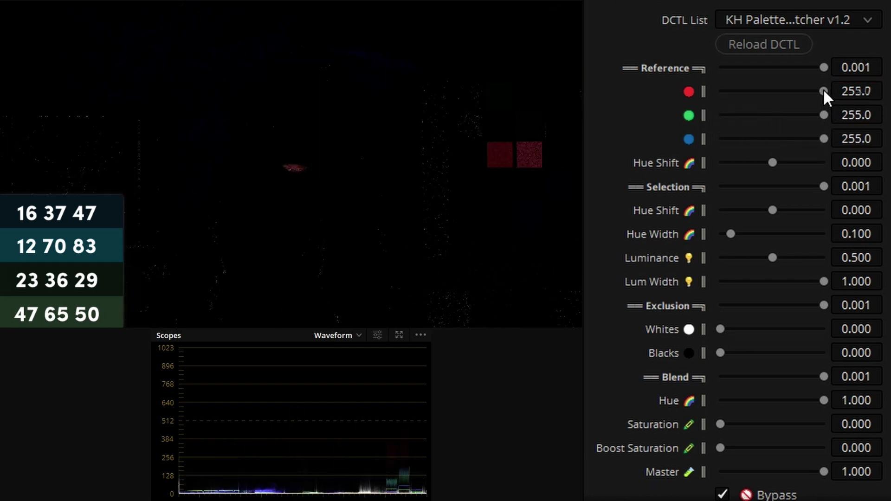
{"action": "left_click_drag", "start_coordinate": [824, 92], "coordinate": [811, 93]}
{"action": "left_click_drag", "start_coordinate": [824, 139], "coordinate": [808, 139]}
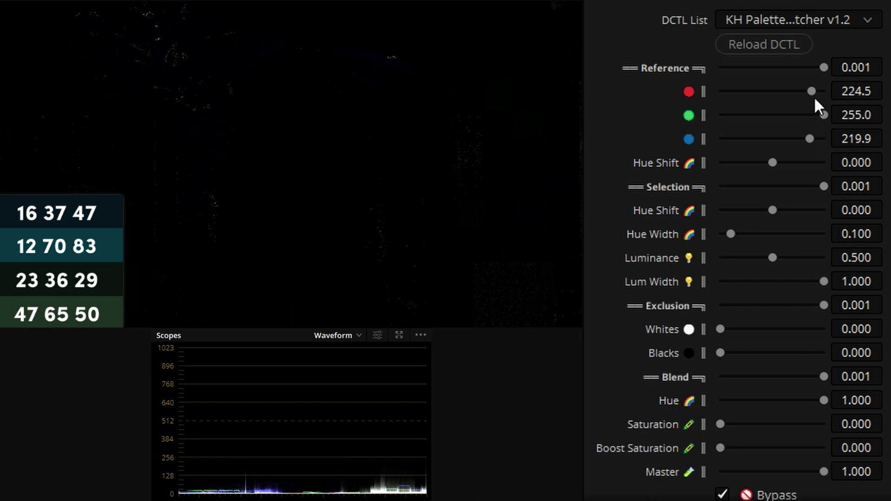
{"action": "left_click_drag", "start_coordinate": [812, 91], "coordinate": [809, 92]}
{"action": "left_click_drag", "start_coordinate": [808, 138], "coordinate": [803, 135]}
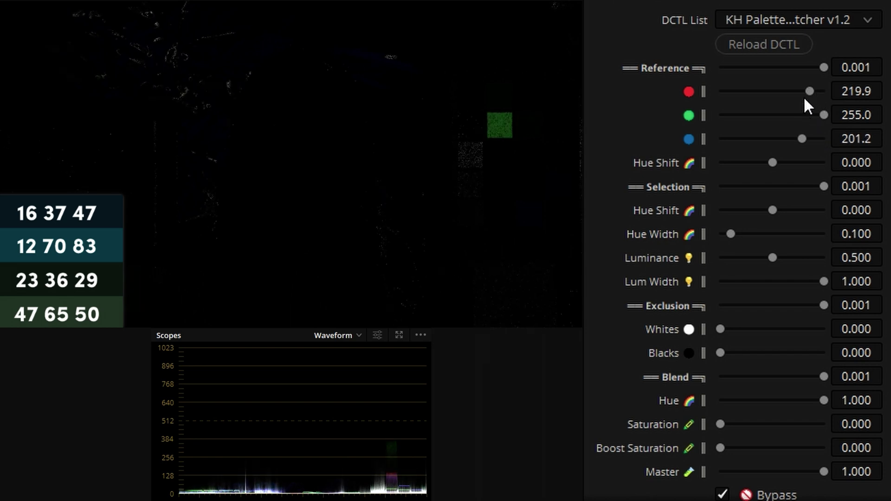
{"action": "left_click_drag", "start_coordinate": [810, 91], "coordinate": [802, 91]}
{"action": "left_click_drag", "start_coordinate": [804, 135], "coordinate": [813, 135]}
{"action": "left_click_drag", "start_coordinate": [801, 91], "coordinate": [797, 90]}
{"action": "left_click_drag", "start_coordinate": [813, 138], "coordinate": [812, 138]}
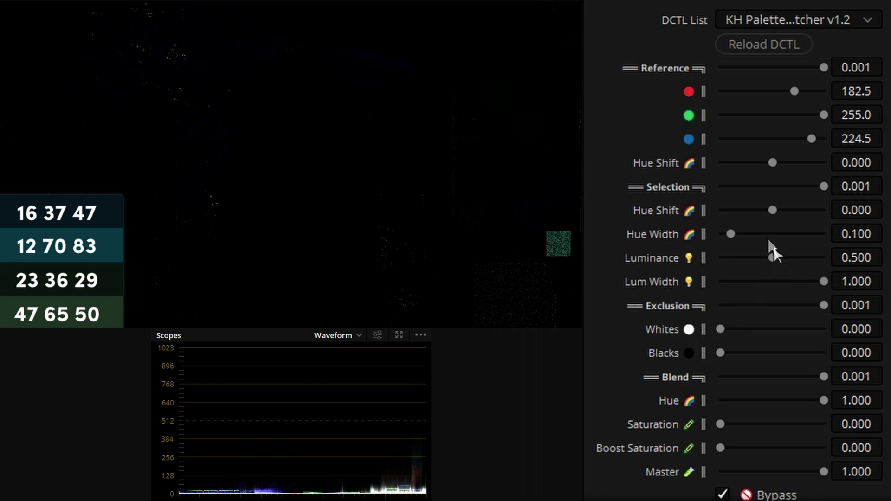
{"action": "double_click", "coordinate": [732, 234]}
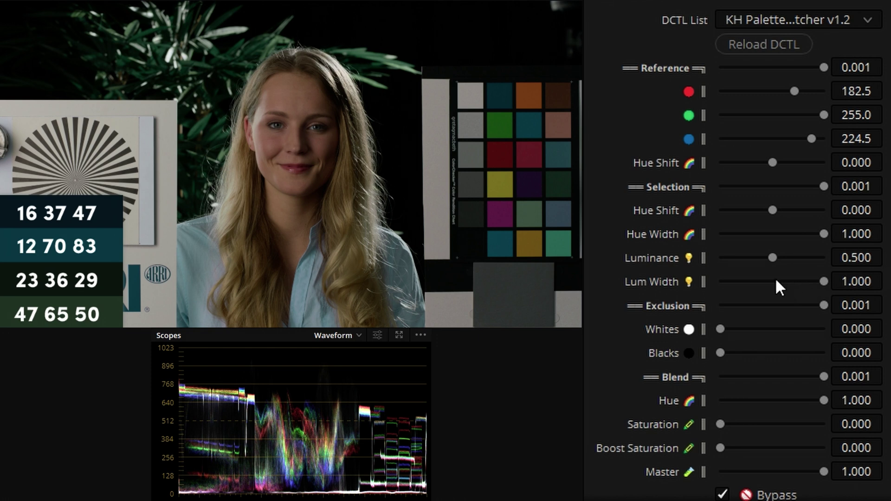
Restrict the selection to bright tones, centring Luminance at 0.798 with a slightly wider range
{"action": "left_click_drag", "start_coordinate": [774, 258], "coordinate": [748, 281]}
{"action": "mouse_move", "coordinate": [810, 258]}
{"action": "left_mouse_down"}
{"action": "mouse_move", "coordinate": [817, 257]}
{"action": "mouse_move", "coordinate": [804, 257]}
{"action": "left_mouse_up"}
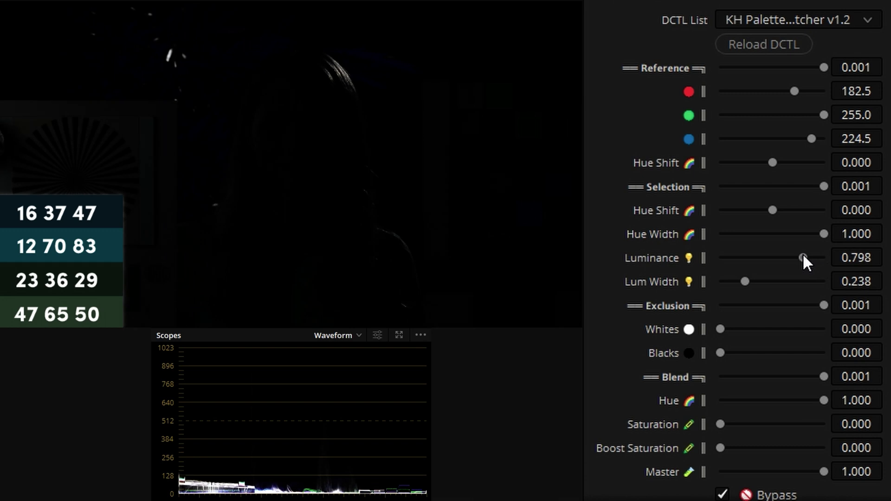
{"action": "left_click_drag", "start_coordinate": [746, 281], "coordinate": [756, 282]}
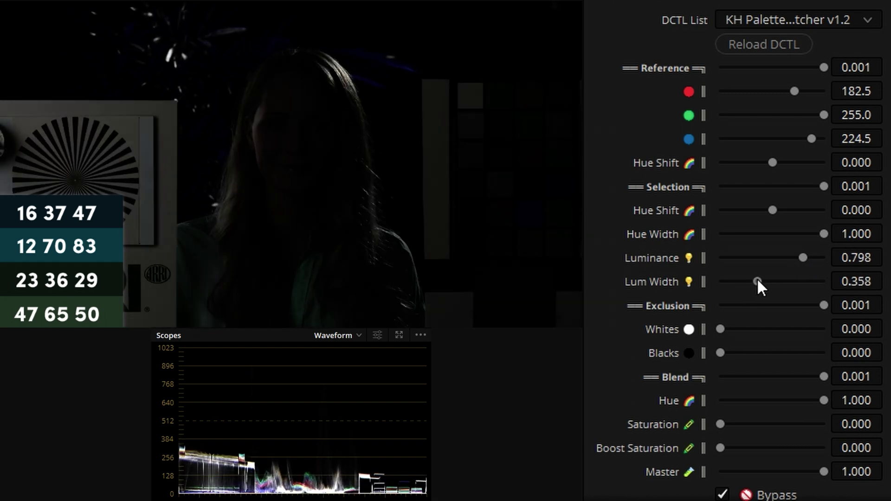
{"action": "scroll", "coordinate": [703, 347], "scroll_direction": "down", "scroll_amount": 3}
Turn off Highlight Selection and toggle Bypass repeatedly to compare the effect with the original
{"action": "left_click", "coordinate": [762, 399]}
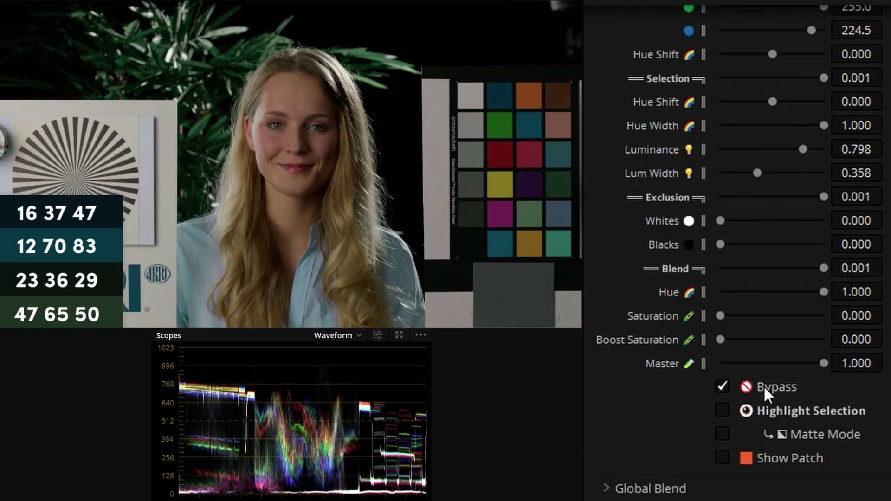
{"action": "left_click", "coordinate": [764, 386]}
{"action": "left_click", "coordinate": [764, 386]}
{"action": "left_click", "coordinate": [764, 386]}
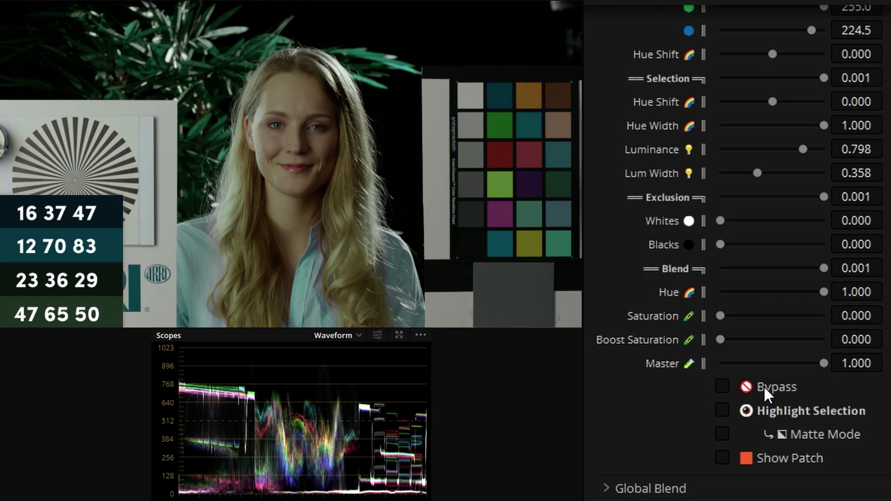
{"action": "left_click", "coordinate": [765, 385]}
{"action": "left_click", "coordinate": [764, 385]}
{"action": "left_click", "coordinate": [764, 386]}
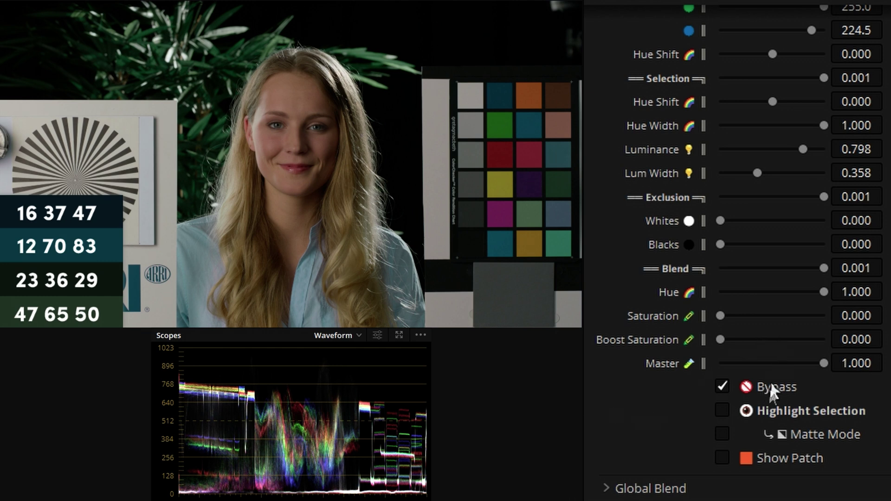
Refine Luminance to 0.798 and Lum Width to 0.248 in Matte Mode, then reactivate the effect
{"action": "left_click", "coordinate": [778, 411]}
{"action": "left_click", "coordinate": [777, 436]}
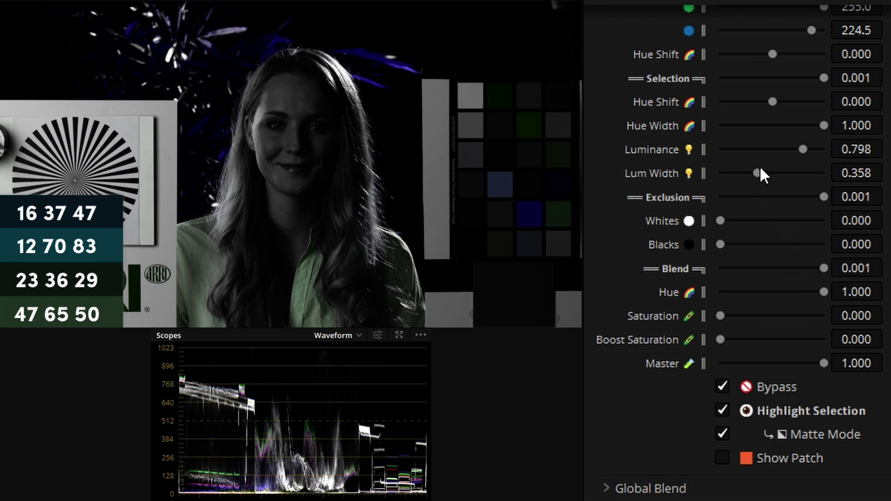
{"action": "left_click_drag", "start_coordinate": [797, 148], "coordinate": [806, 147]}
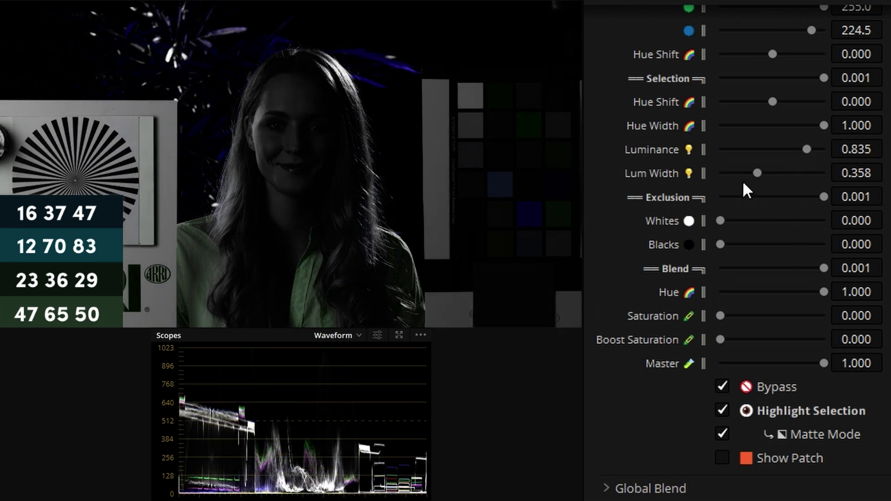
{"action": "left_click_drag", "start_coordinate": [757, 174], "coordinate": [746, 173]}
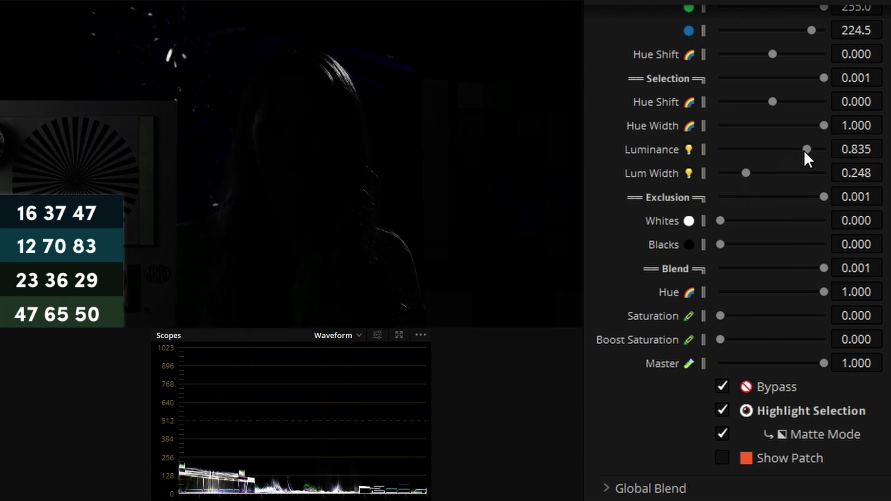
{"action": "mouse_move", "coordinate": [804, 150]}
{"action": "left_mouse_down"}
{"action": "mouse_move", "coordinate": [812, 147]}
{"action": "mouse_move", "coordinate": [803, 148]}
{"action": "left_mouse_up"}
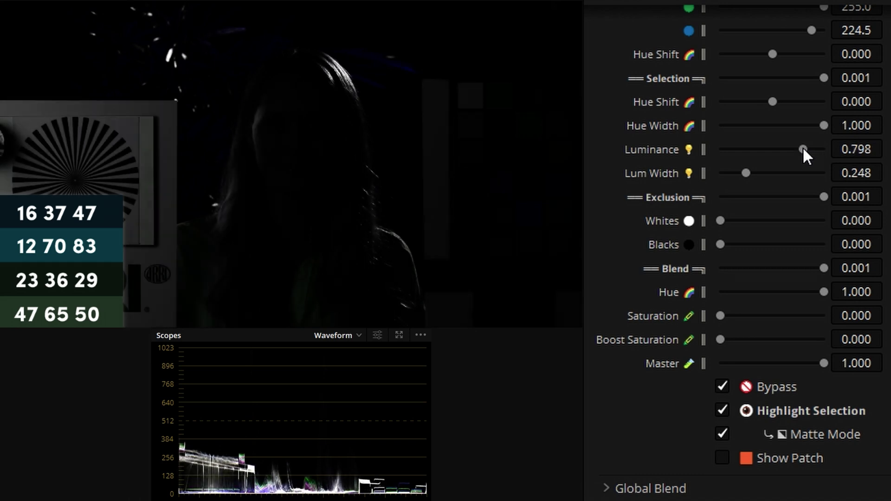
{"action": "left_click", "coordinate": [794, 406]}
{"action": "left_click", "coordinate": [770, 386]}
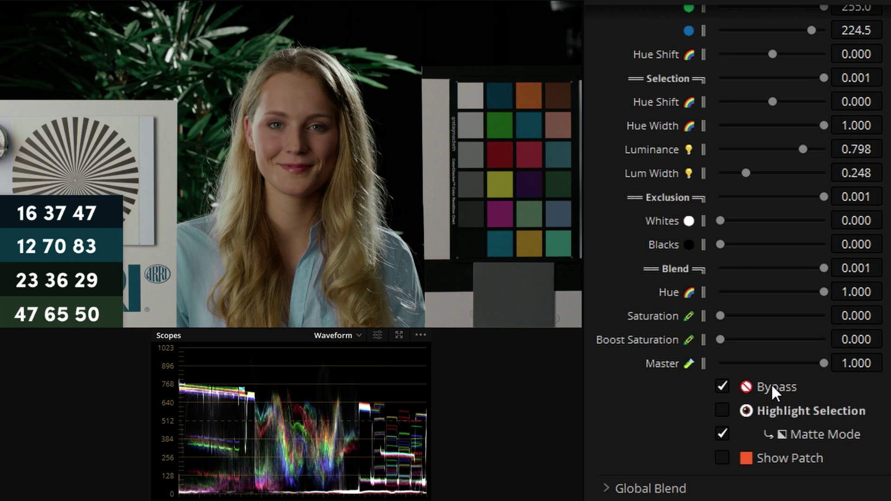
Test Blend Saturation amounts on the chart's grey patches, ending at 1.000
{"action": "scroll", "coordinate": [503, 121], "scroll_direction": "up", "scroll_amount": 5}
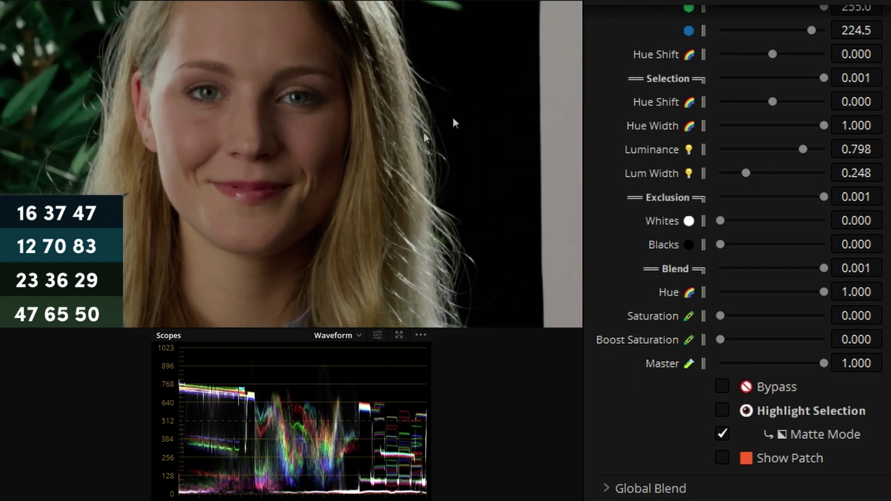
{"action": "scroll", "coordinate": [406, 134], "scroll_direction": "up", "scroll_amount": 4}
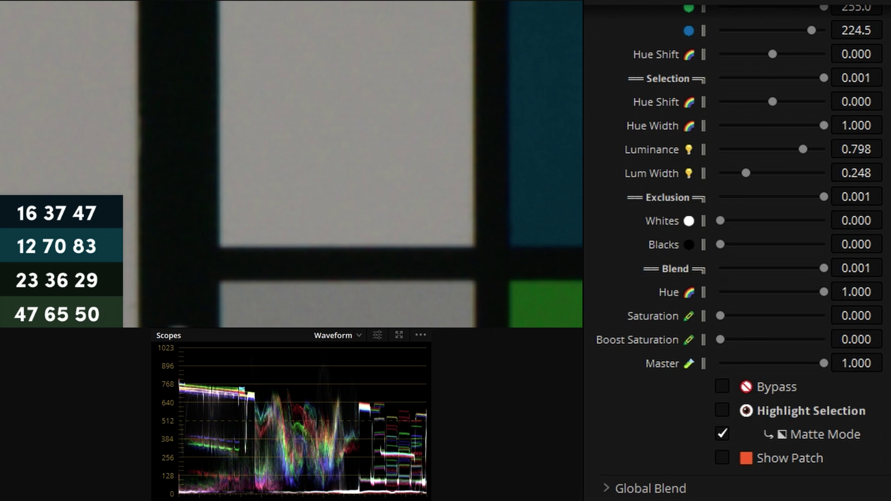
{"action": "left_click_drag", "start_coordinate": [722, 317], "coordinate": [775, 375]}
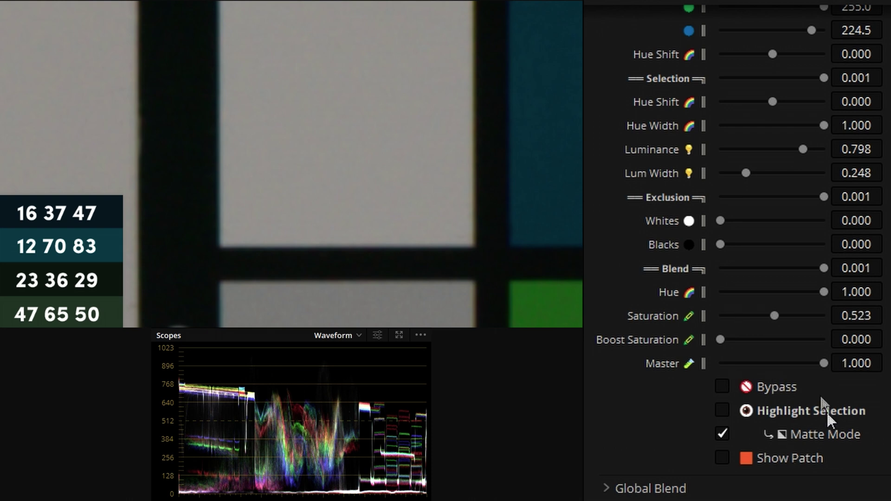
{"action": "left_click_drag", "start_coordinate": [778, 316], "coordinate": [673, 371]}
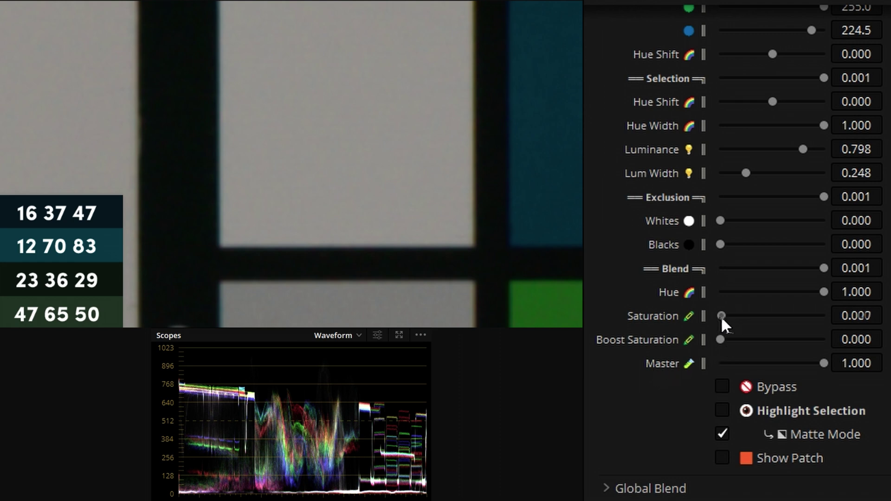
{"action": "left_click_drag", "start_coordinate": [720, 315], "coordinate": [817, 315]}
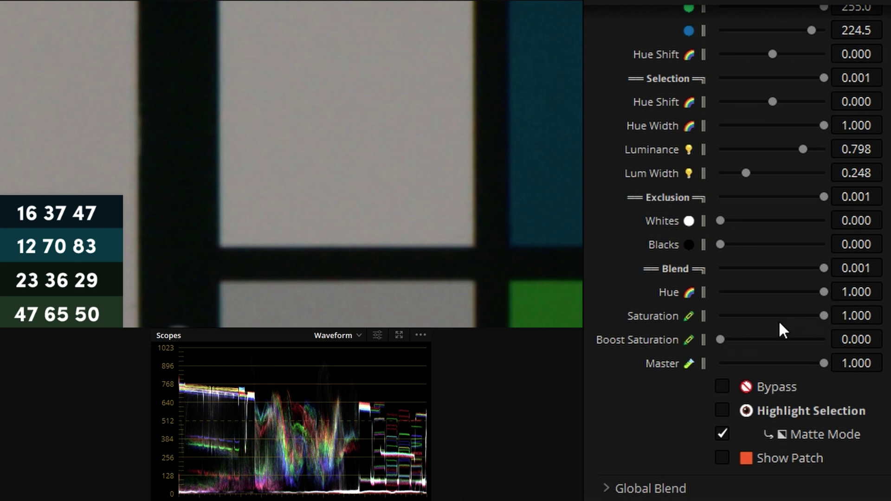
Reset Blend Saturation to 0, max Boost Saturation at 1.000, and compare with Bypass
{"action": "left_click_drag", "start_coordinate": [818, 316], "coordinate": [669, 350]}
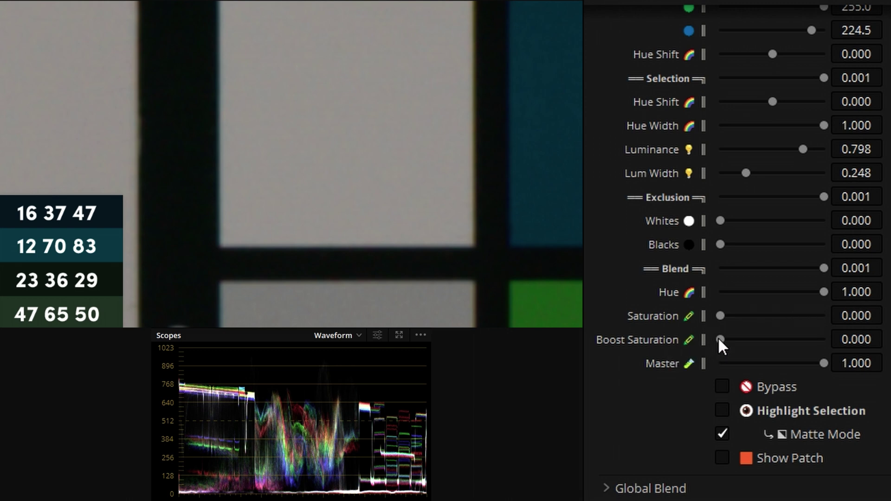
{"action": "left_click_drag", "start_coordinate": [718, 337], "coordinate": [824, 339]}
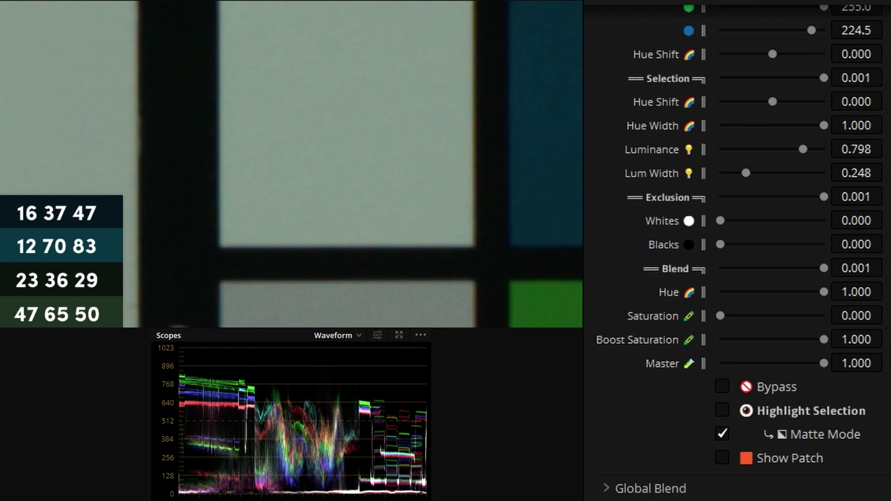
{"action": "scroll", "coordinate": [375, 186], "scroll_direction": "down", "scroll_amount": 1}
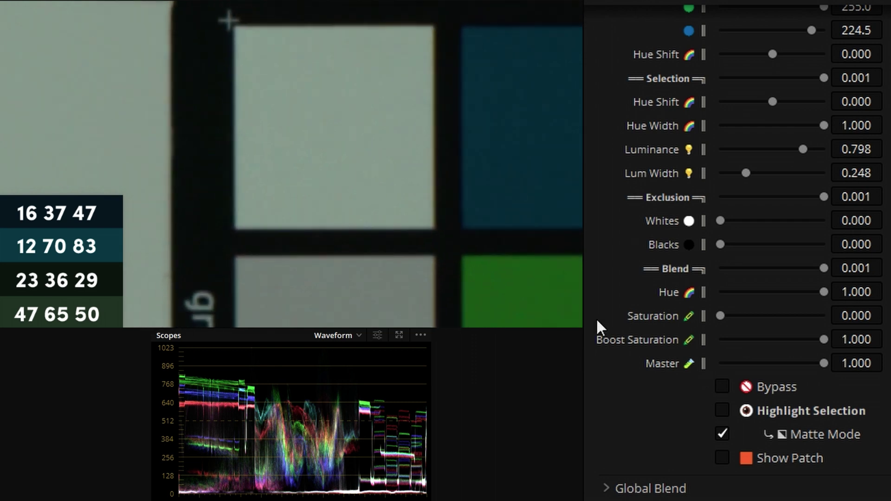
{"action": "left_click", "coordinate": [764, 382]}
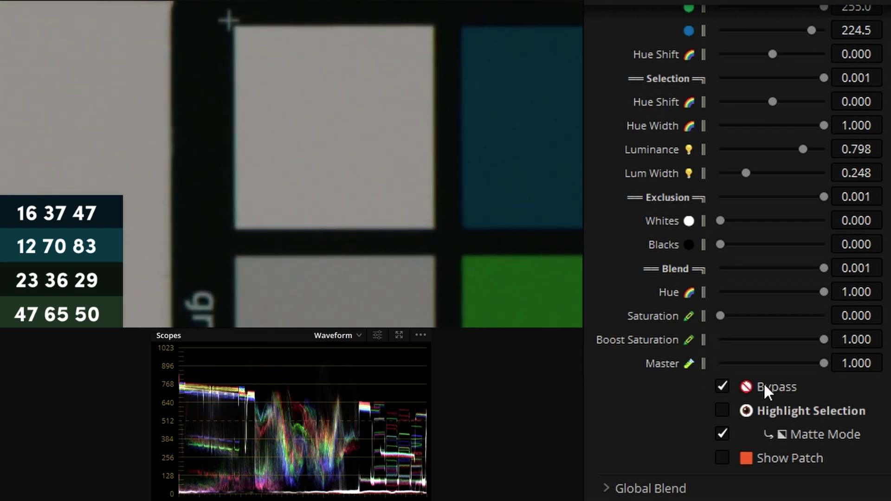
{"action": "left_click", "coordinate": [764, 382]}
Set the reference Hue Shift to -0.380 to give the whites a green-cyan tint
{"action": "scroll", "coordinate": [530, 161], "scroll_direction": "up", "scroll_amount": 1}
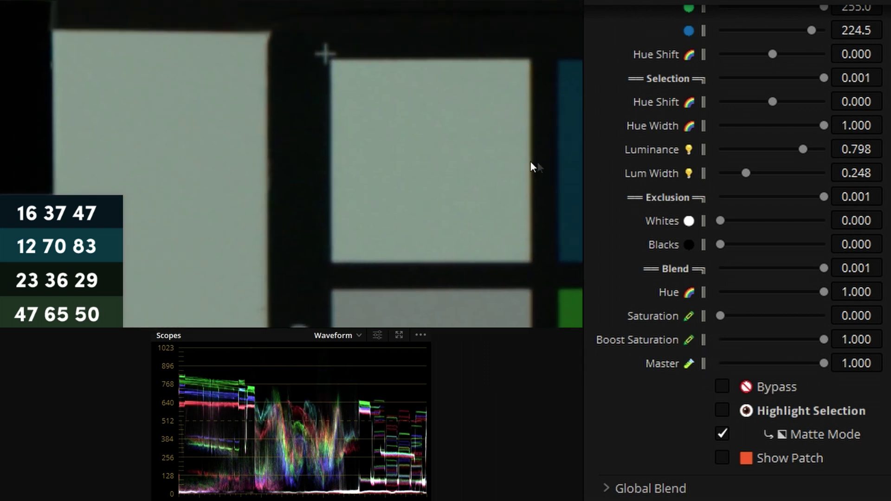
{"action": "scroll", "coordinate": [763, 148], "scroll_direction": "up", "scroll_amount": 3}
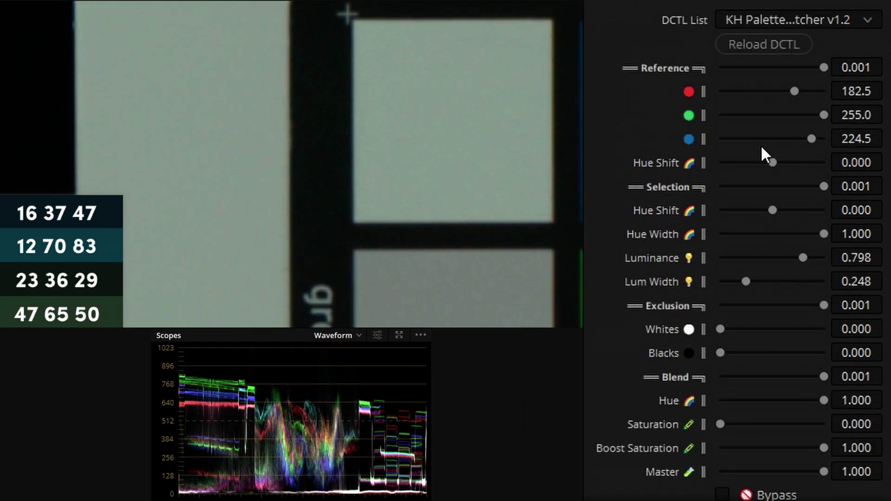
{"action": "left_click_drag", "start_coordinate": [774, 161], "coordinate": [732, 160]}
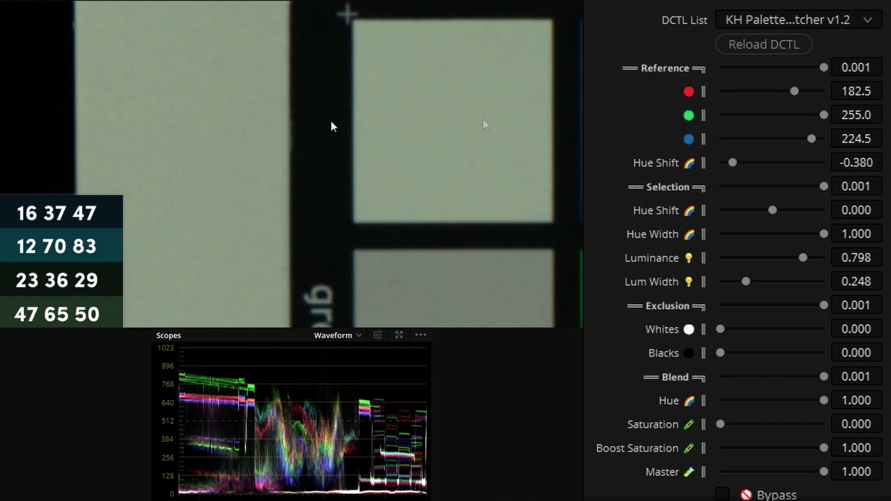
{"action": "scroll", "coordinate": [309, 160], "scroll_direction": "down", "scroll_amount": 3}
{"action": "scroll", "coordinate": [309, 160], "scroll_direction": "down", "scroll_amount": 3}
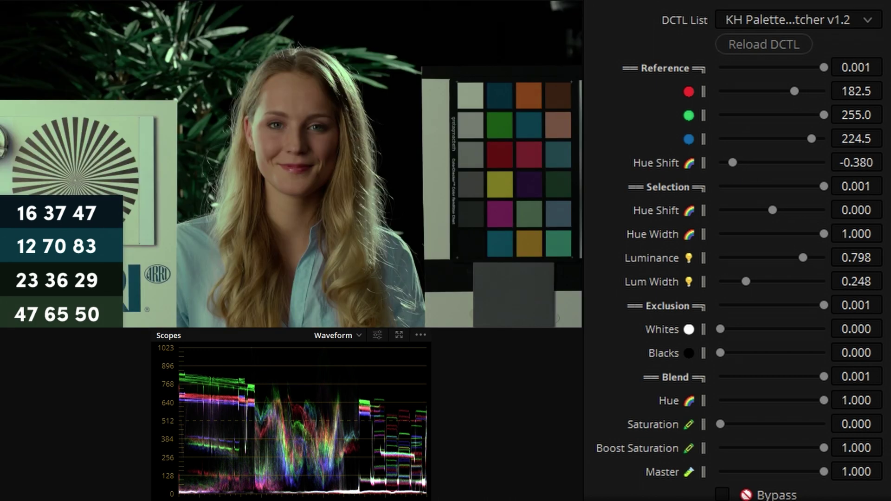